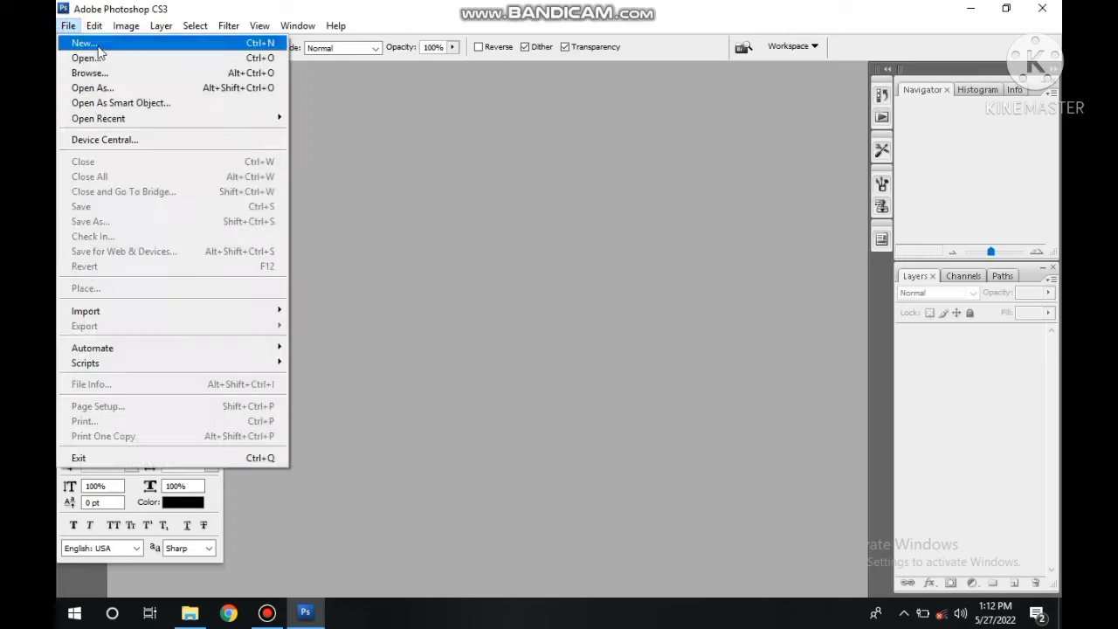
- Create a new 3 × 4 inch, 500 pixels/inch RGB document with a white background
left_click(98, 48)
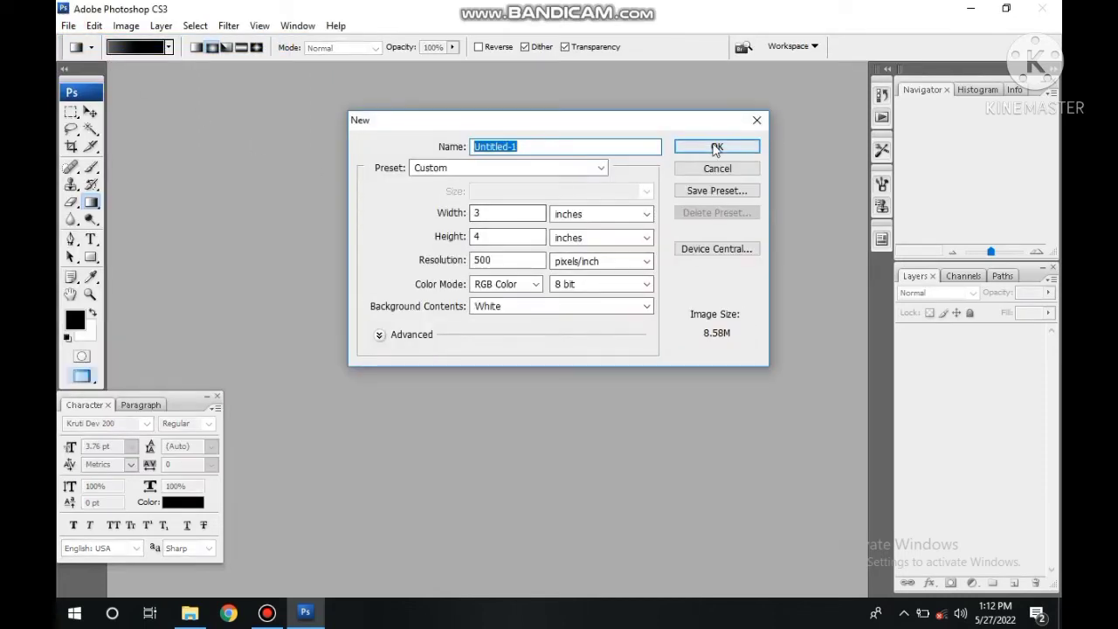
left_click(715, 146)
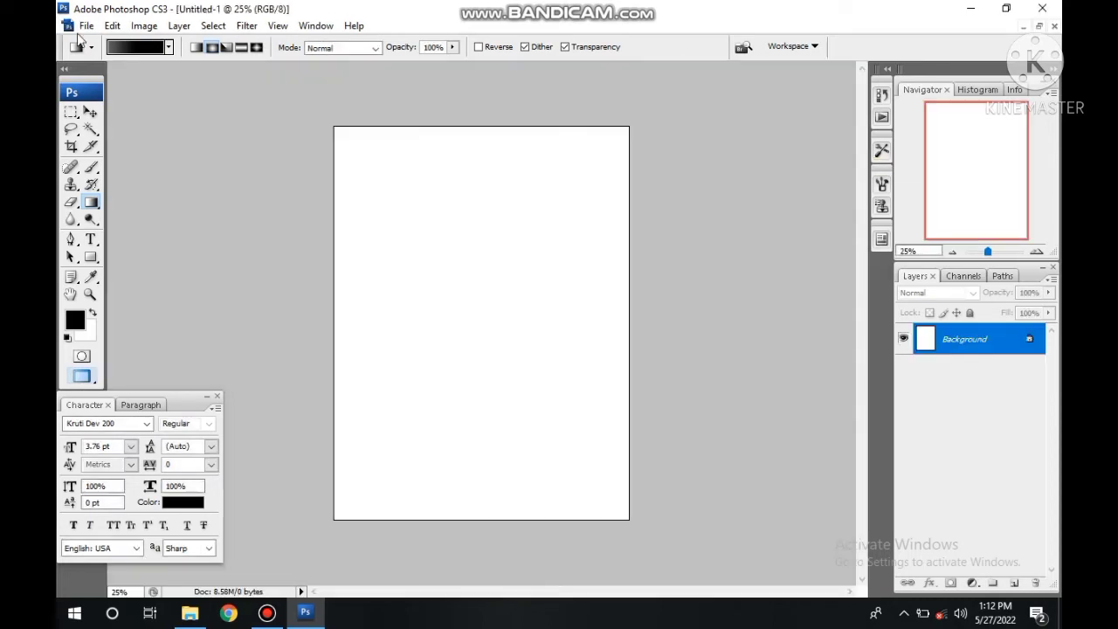
- Open the Doctor Strange screenshot and drag it into Untitled-1 as a new layer
left_click(87, 26)
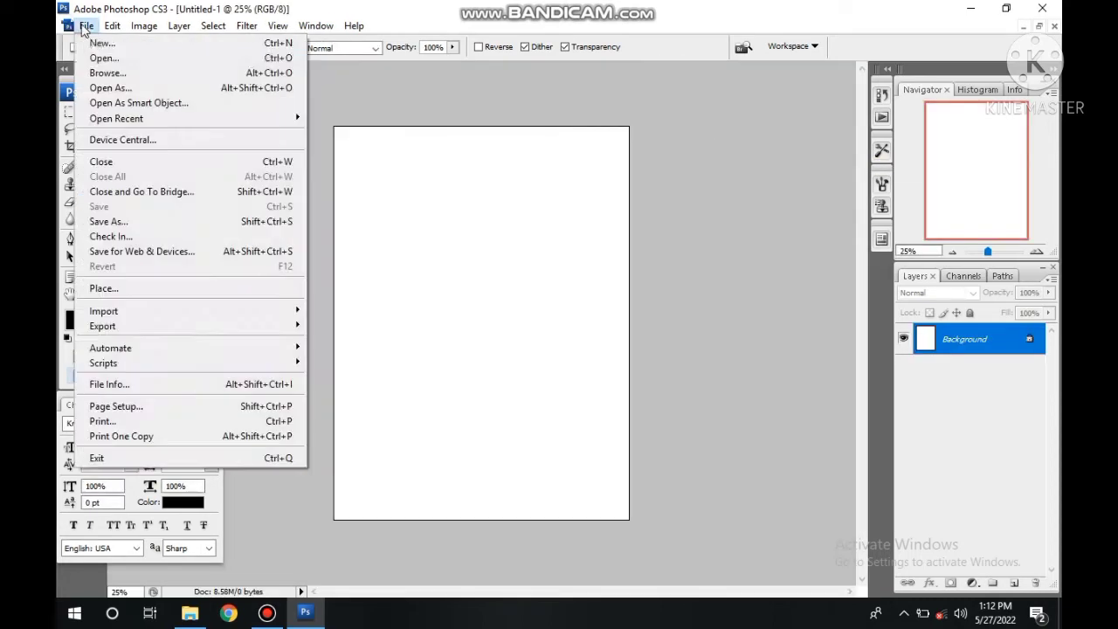
left_click(98, 58)
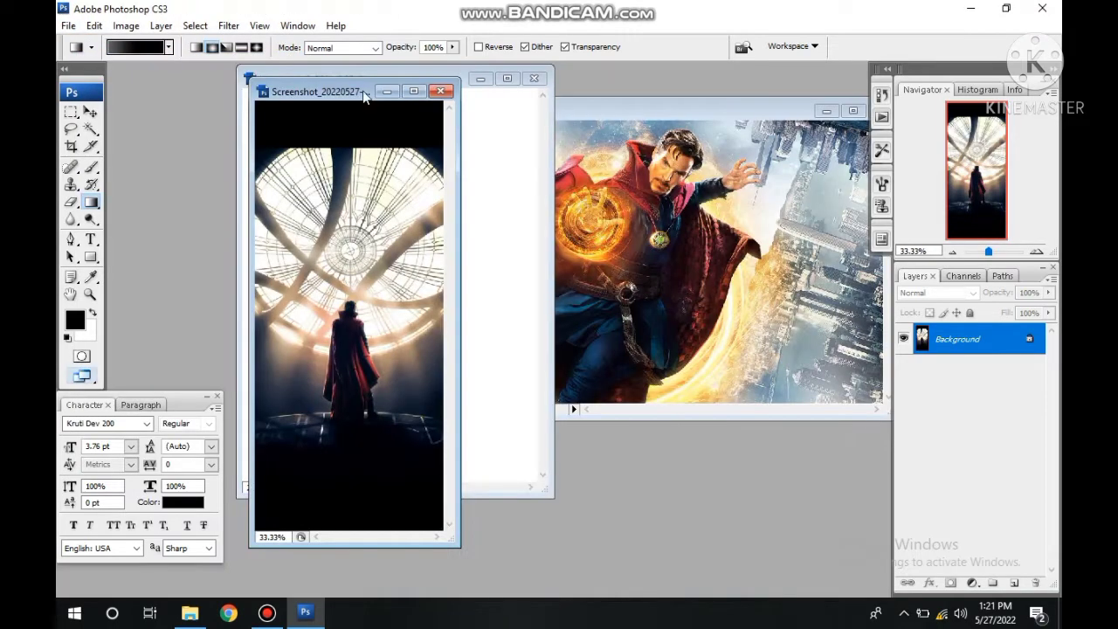
left_click_drag(365, 96, 669, 87)
left_click(90, 112)
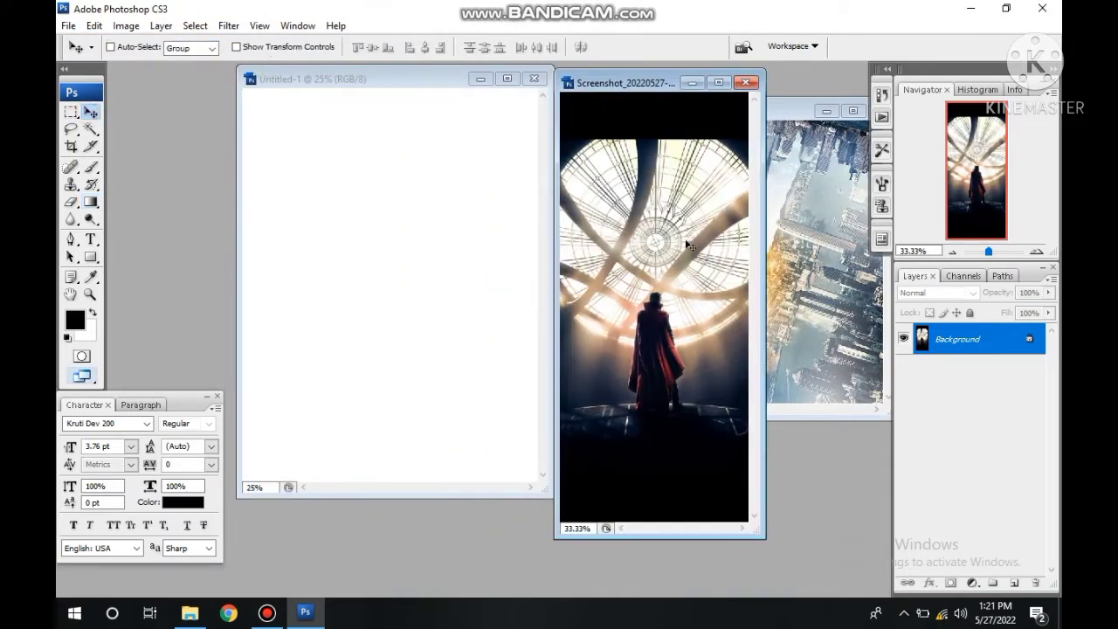
left_click_drag(686, 247, 441, 221)
left_click(506, 79)
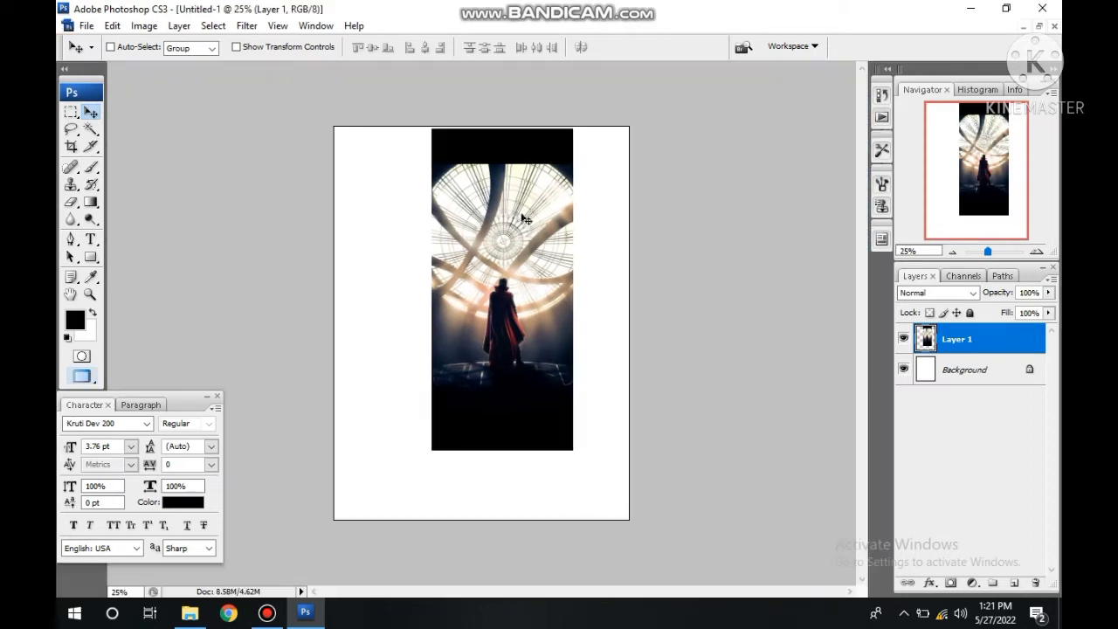
- Scale the Doctor Strange layer to about 209% to fill the canvas, nudged down
key("ctrl+t")
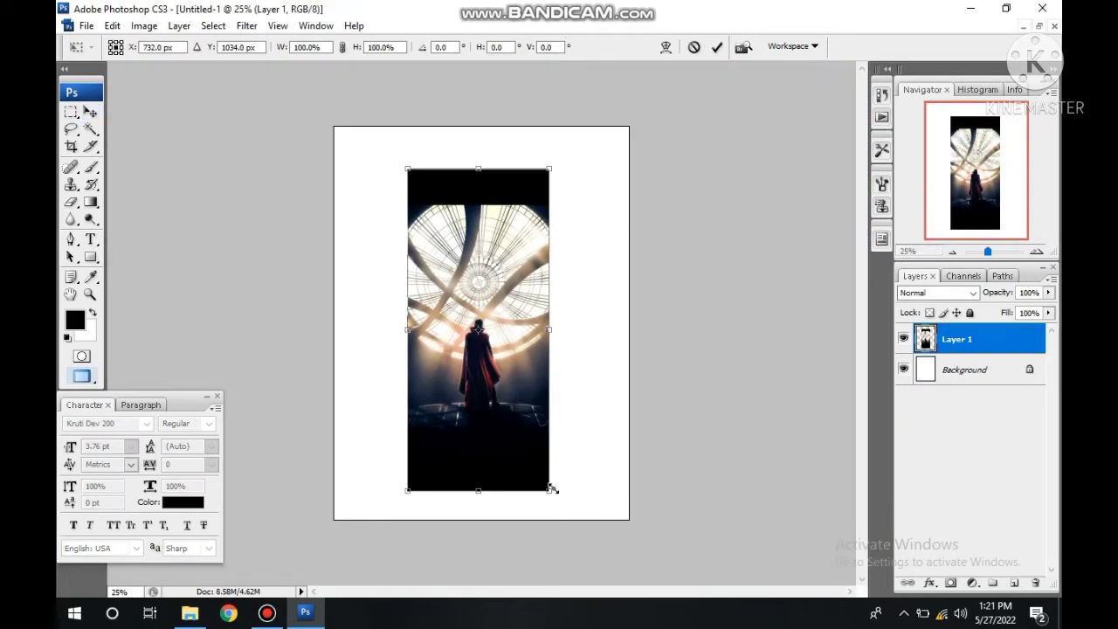
left_click_drag(548, 490, 602, 557)
key("ctrl+z")
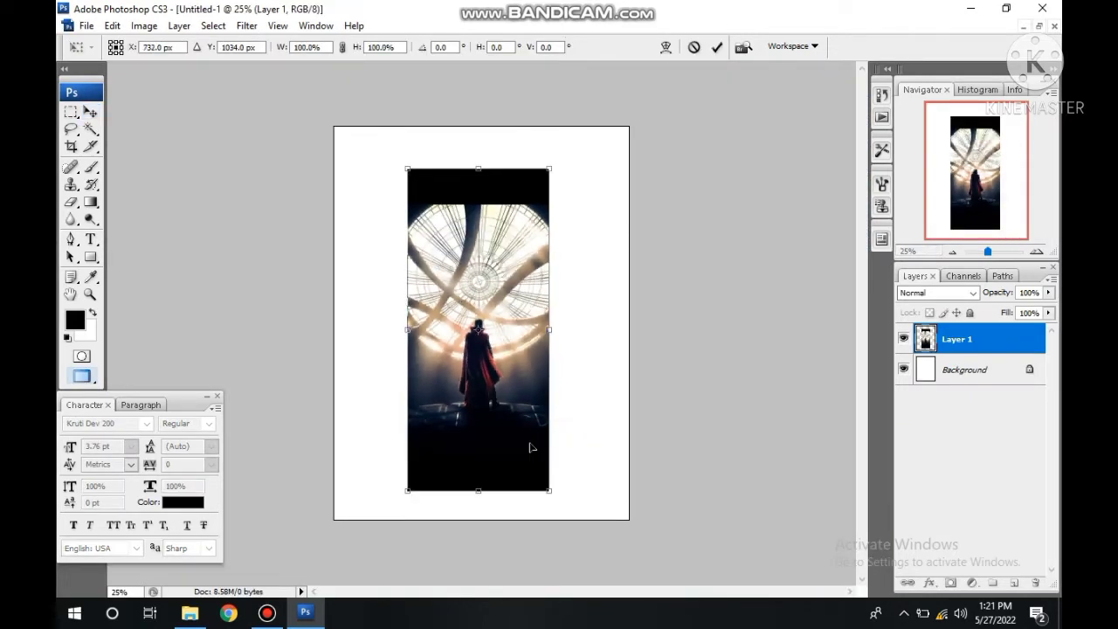
left_click_drag(382, 166, 381, 110)
left_click_drag(552, 492, 612, 565)
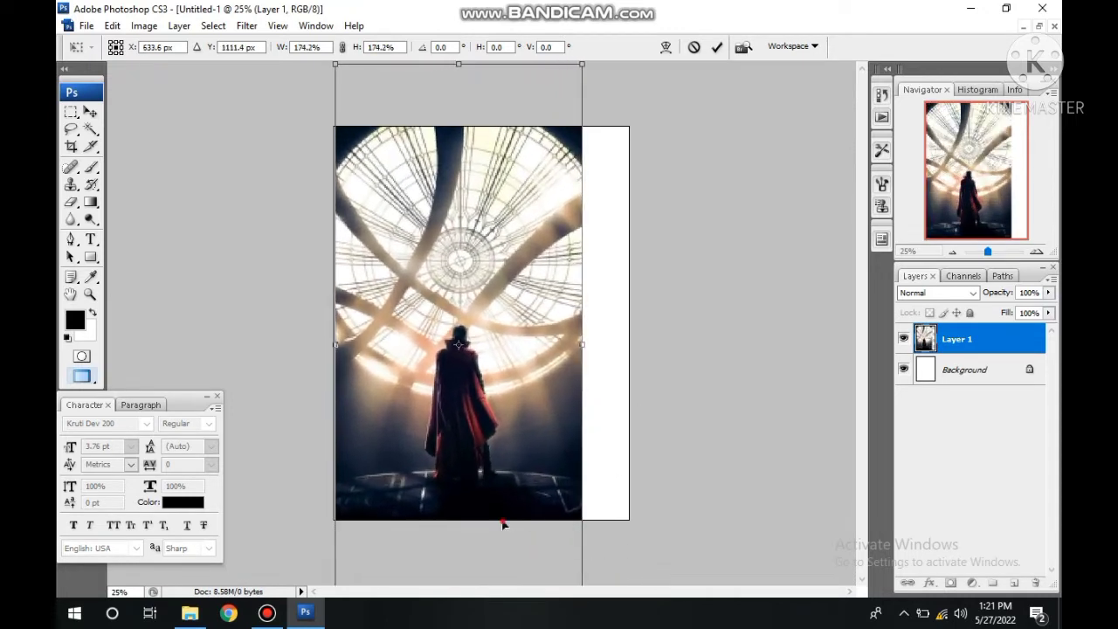
mouse_move(611, 565)
left_mouse_down()
mouse_move(584, 578)
mouse_move(551, 485)
left_mouse_up()
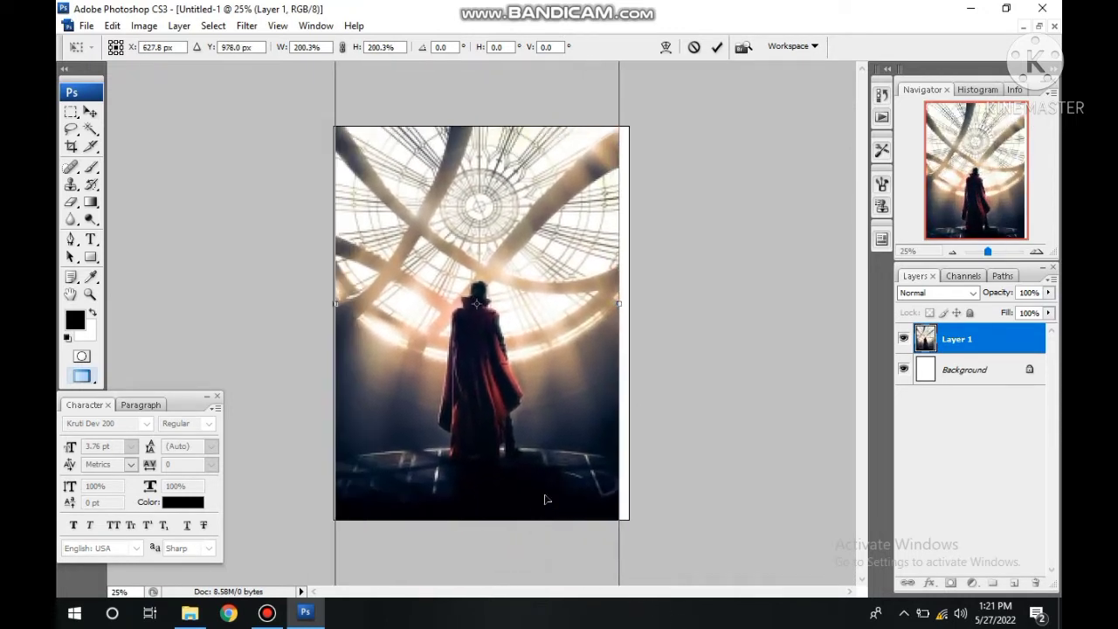
left_click_drag(620, 577, 629, 583)
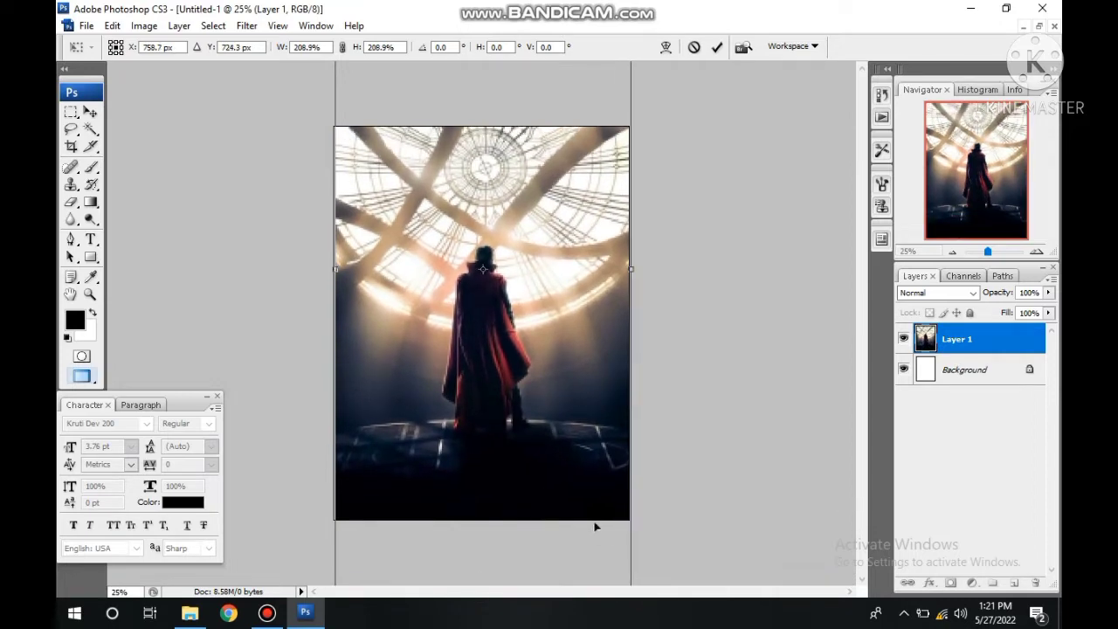
key("shift+Down")
key("shift+Down")
key("shift+Down")
key("shift+Down")
key("shift+Down")
key("shift+Down")
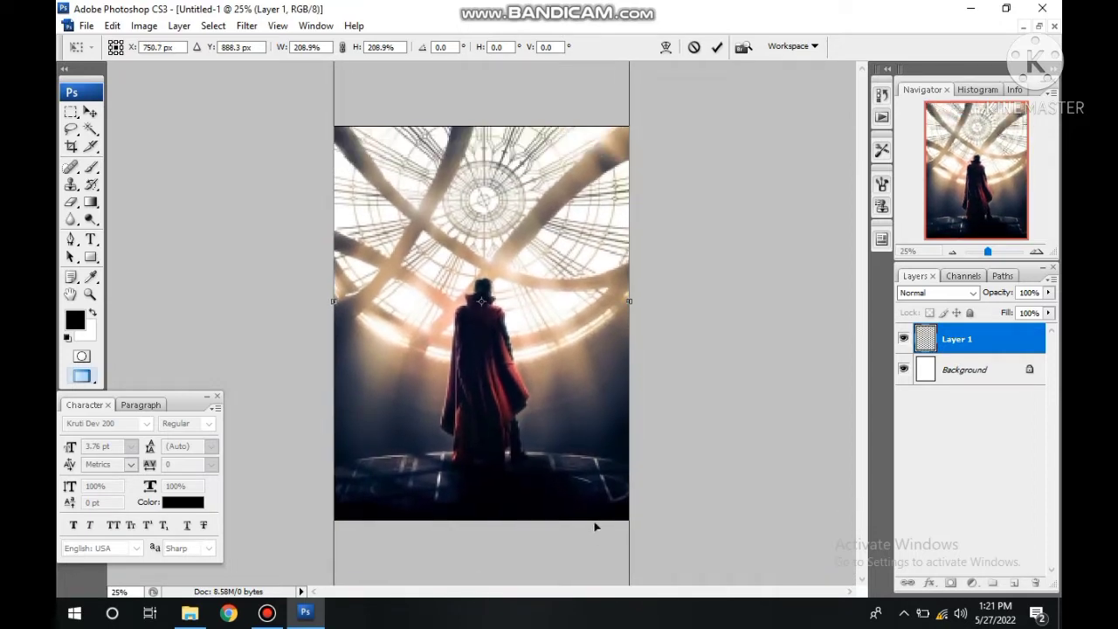
key("shift+Down")
key("shift+Down")
key("shift+Down")
key("shift+Down")
key("shift+Down")
key("shift+Down")
key("shift+Down")
key("shift+Down")
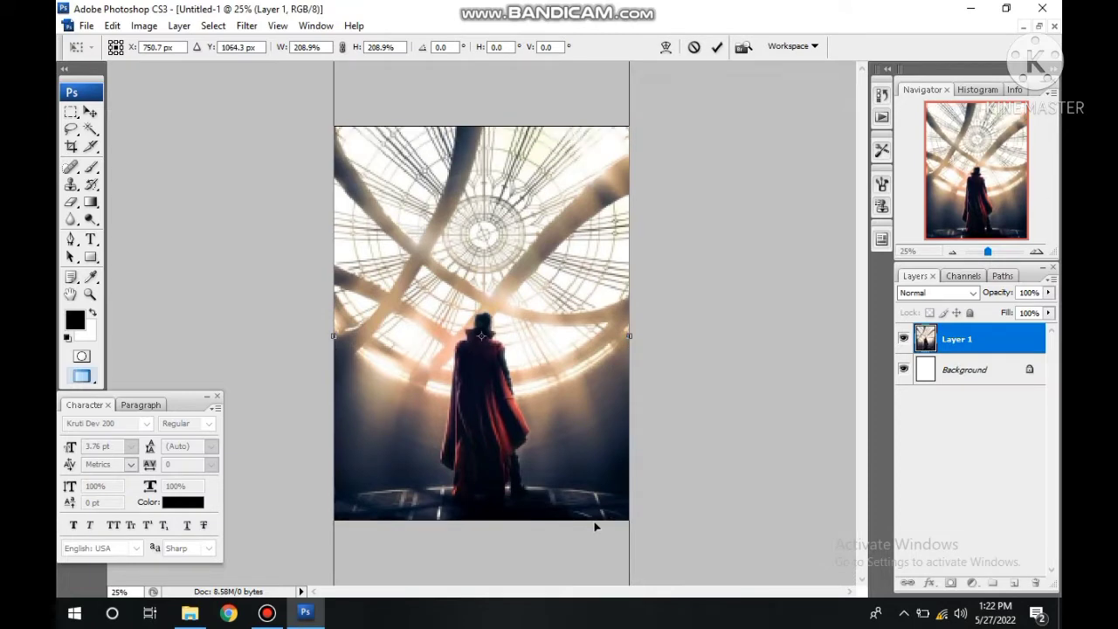
key("shift+Down")
key("shift+Down")
key("shift+Down")
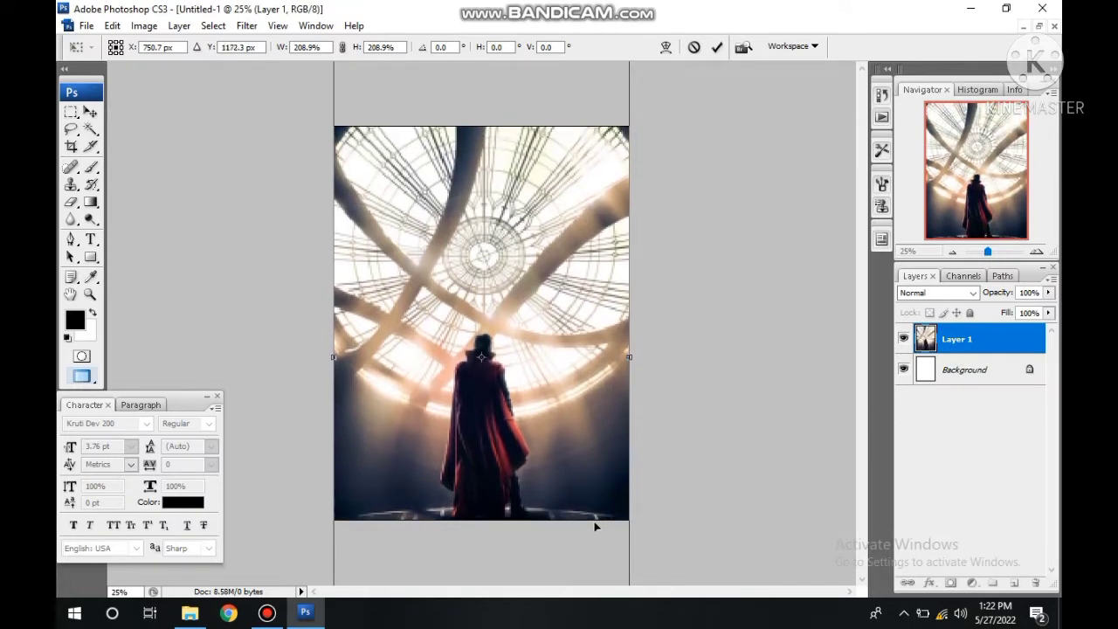
key("shift+Down")
key("Return")
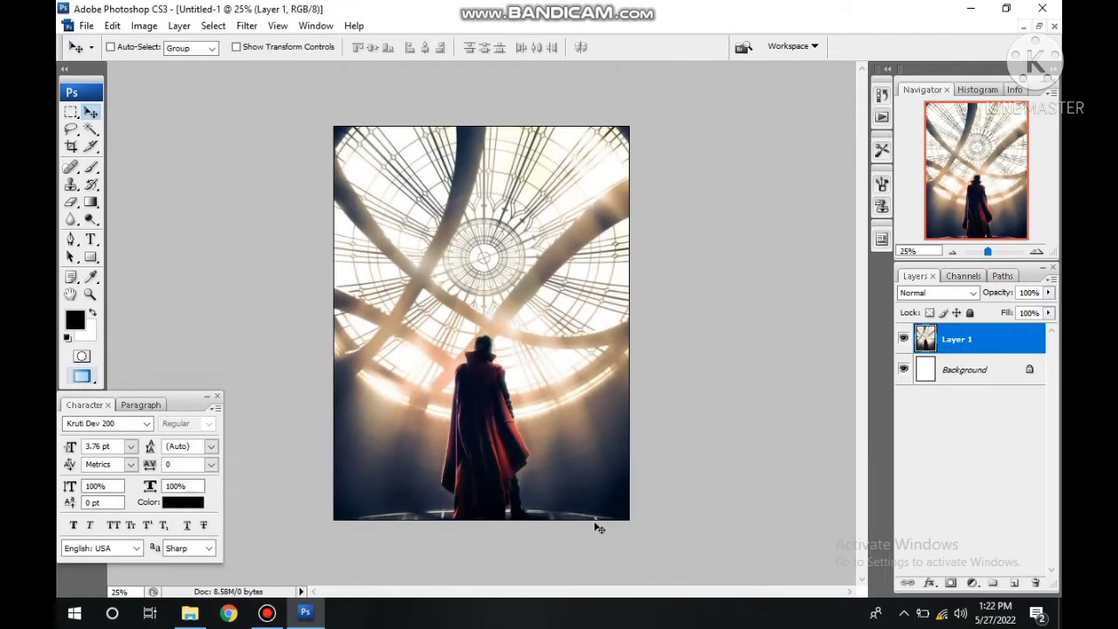
- Open the Scarlet Witch screenshot from the saved screenshots folder
left_click(87, 26)
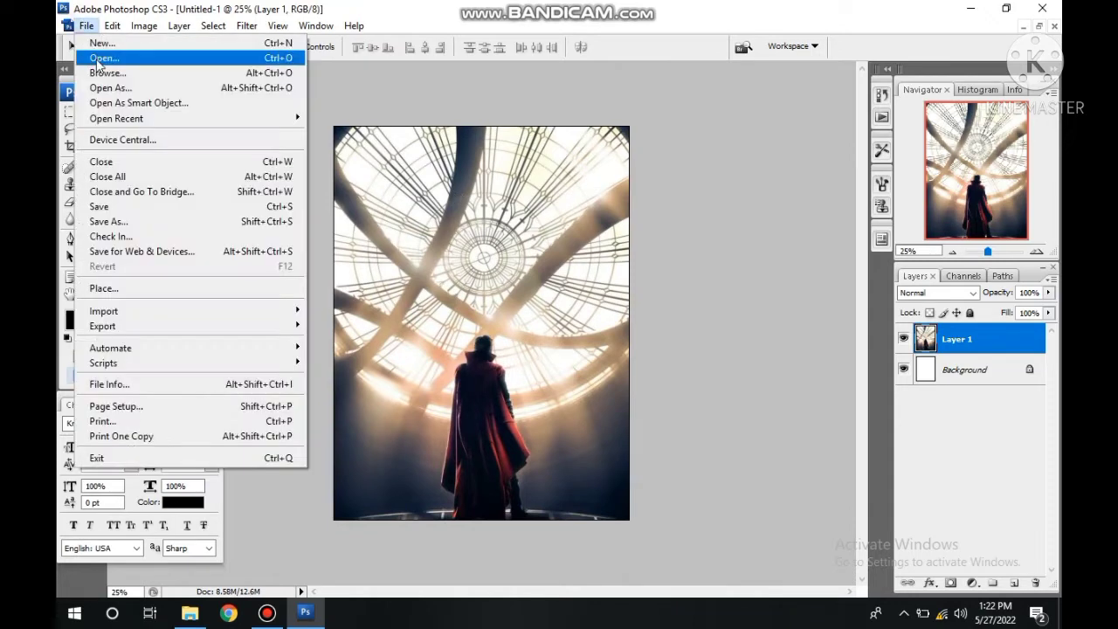
left_click(96, 56)
double_click(541, 274)
left_click(609, 271)
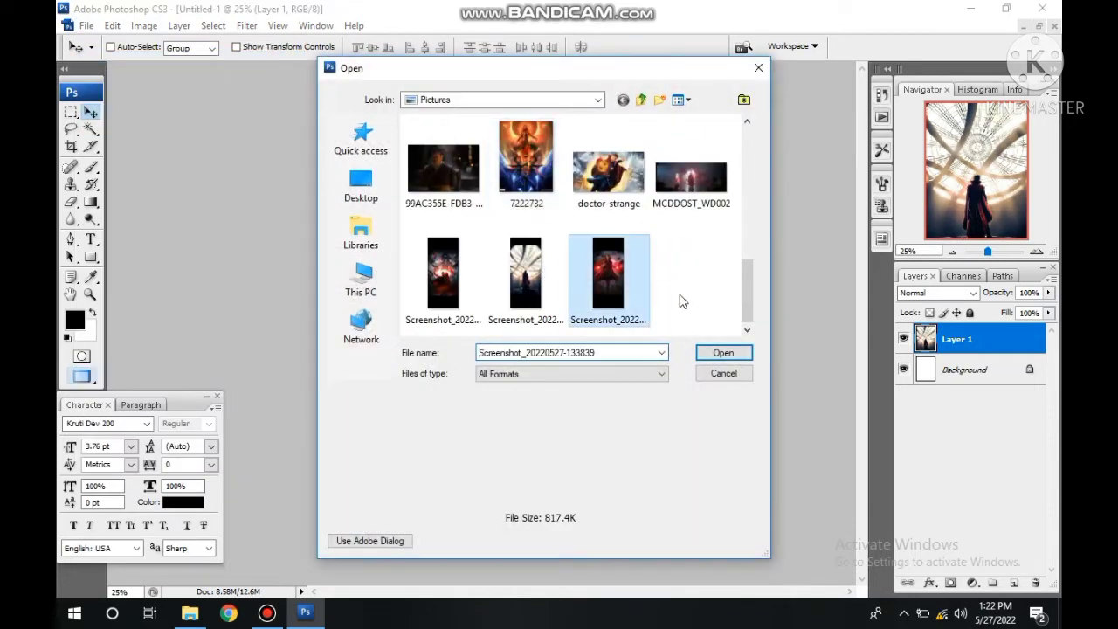
left_click(723, 352)
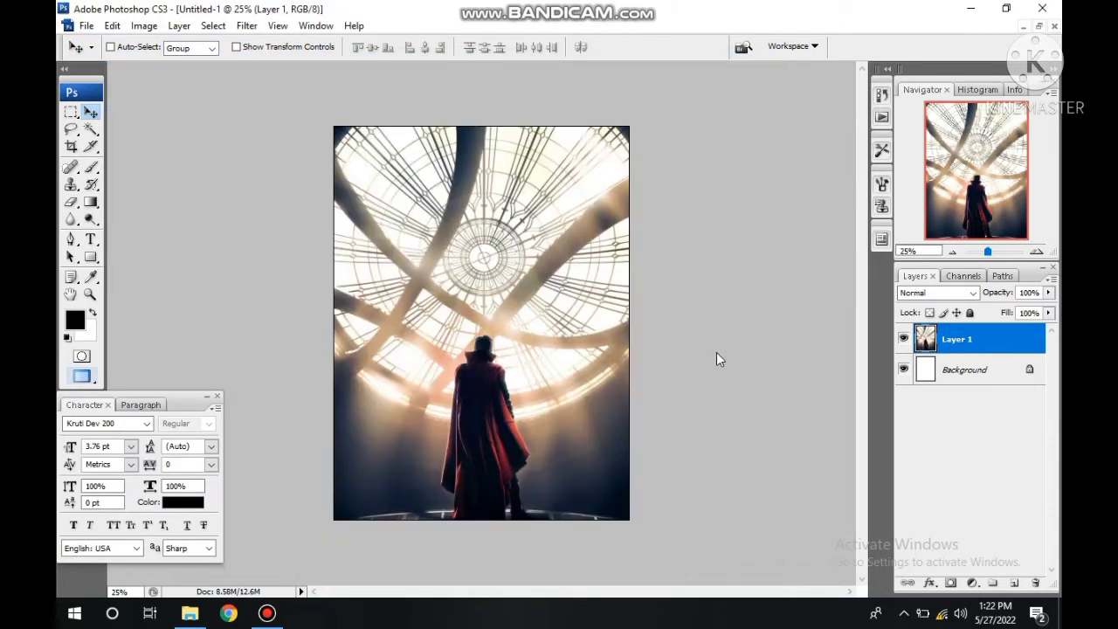
- Drag the Scarlet Witch image into the poster as Layer 2 and close the screenshot
left_click(1038, 26)
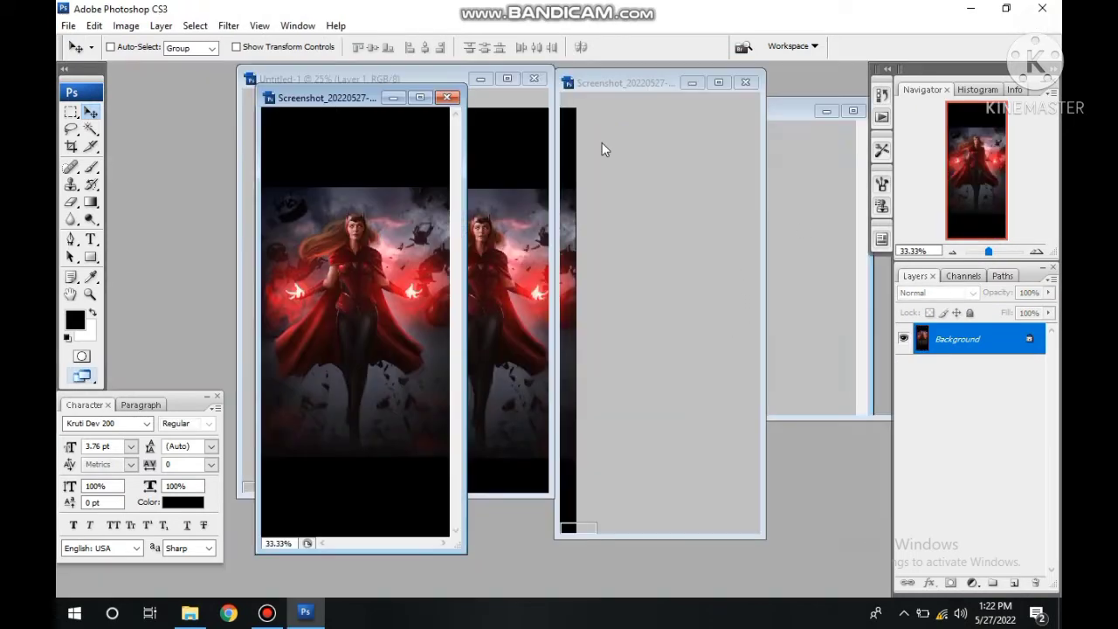
mouse_move(360, 89)
left_mouse_down()
mouse_move(415, 111)
mouse_move(643, 118)
left_mouse_up()
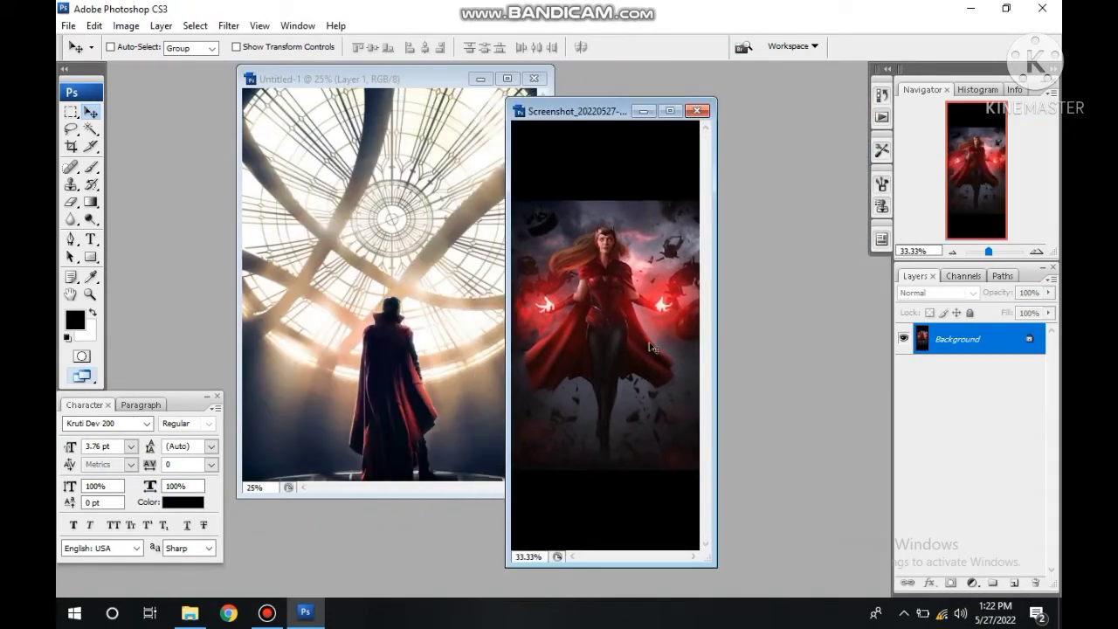
left_click_drag(645, 175, 387, 224)
left_click(696, 110)
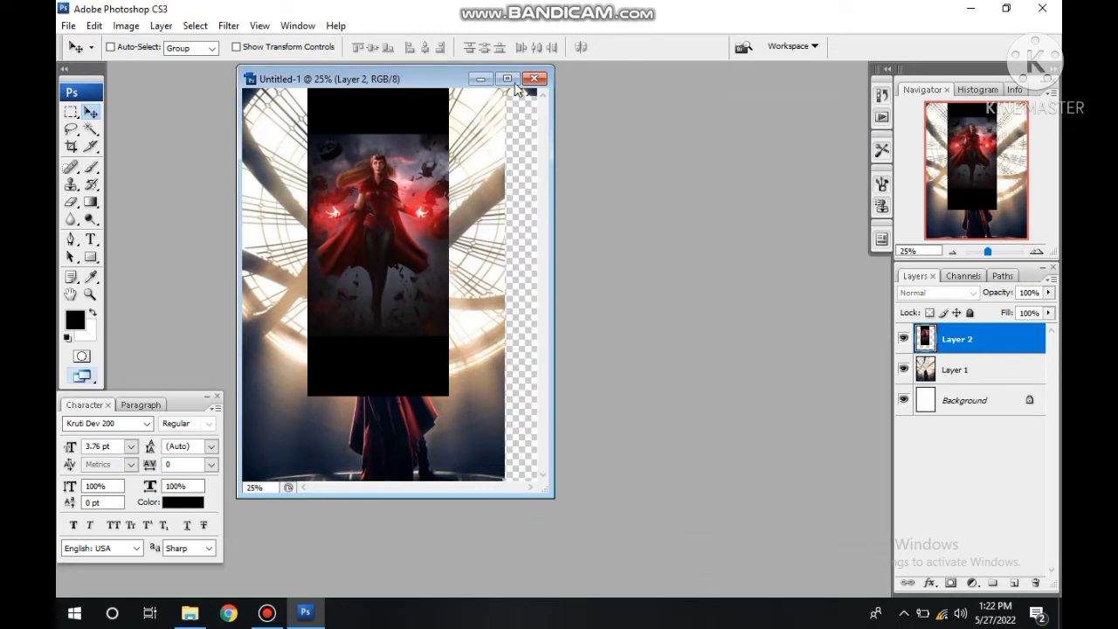
left_click(508, 79)
left_click_drag(526, 260, 539, 280)
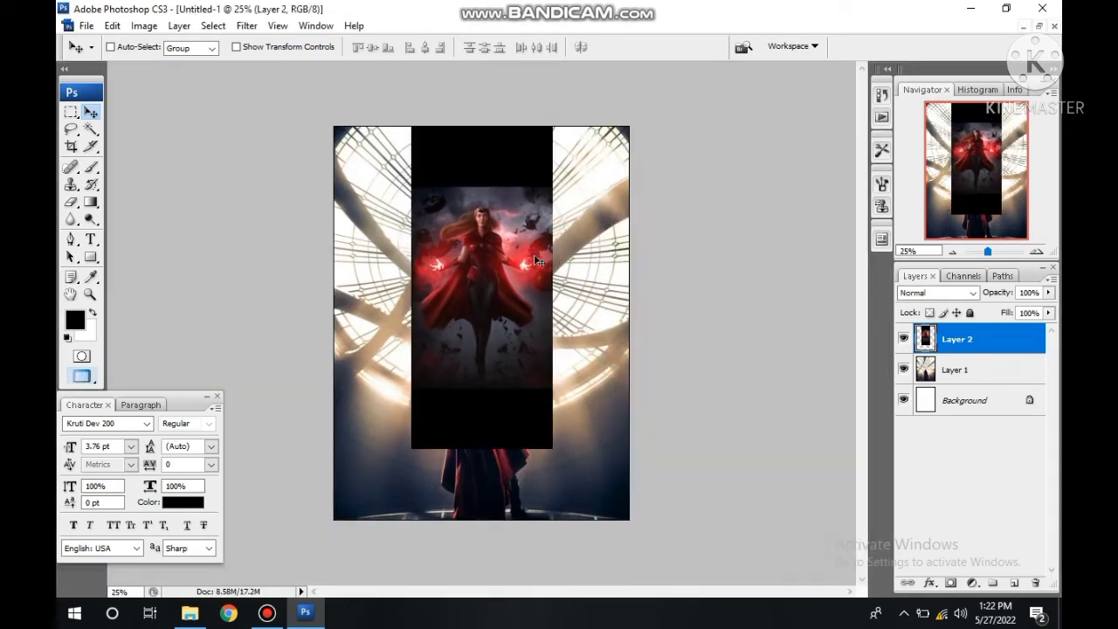
- Delete the black bars around the Scarlet Witch picture using an inverted rectangular selection
left_click(71, 111)
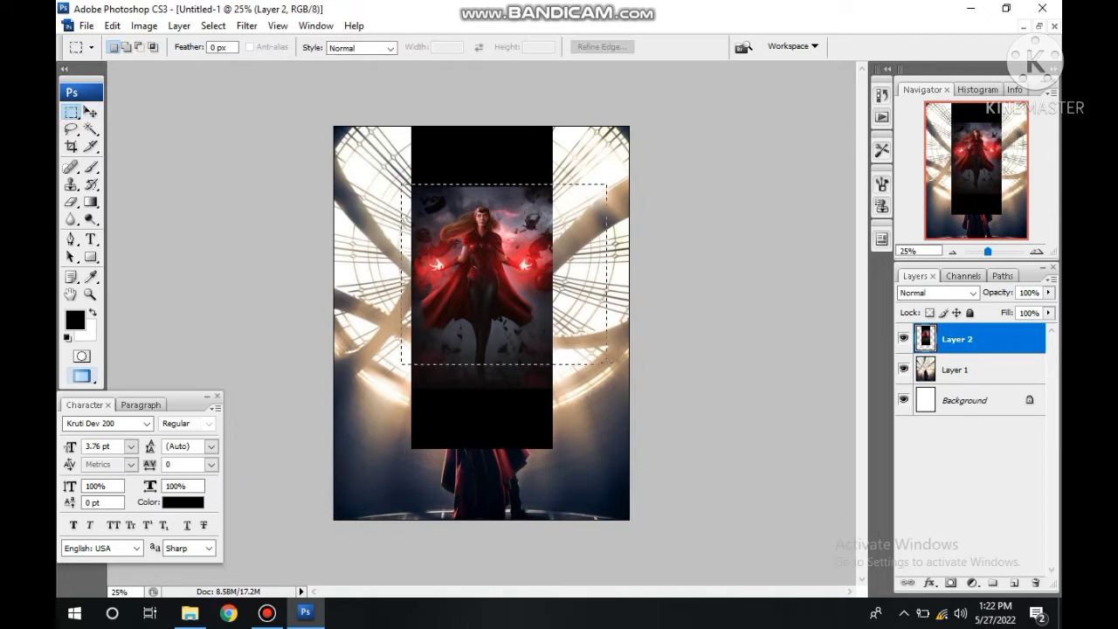
left_click_drag(607, 365, 556, 393)
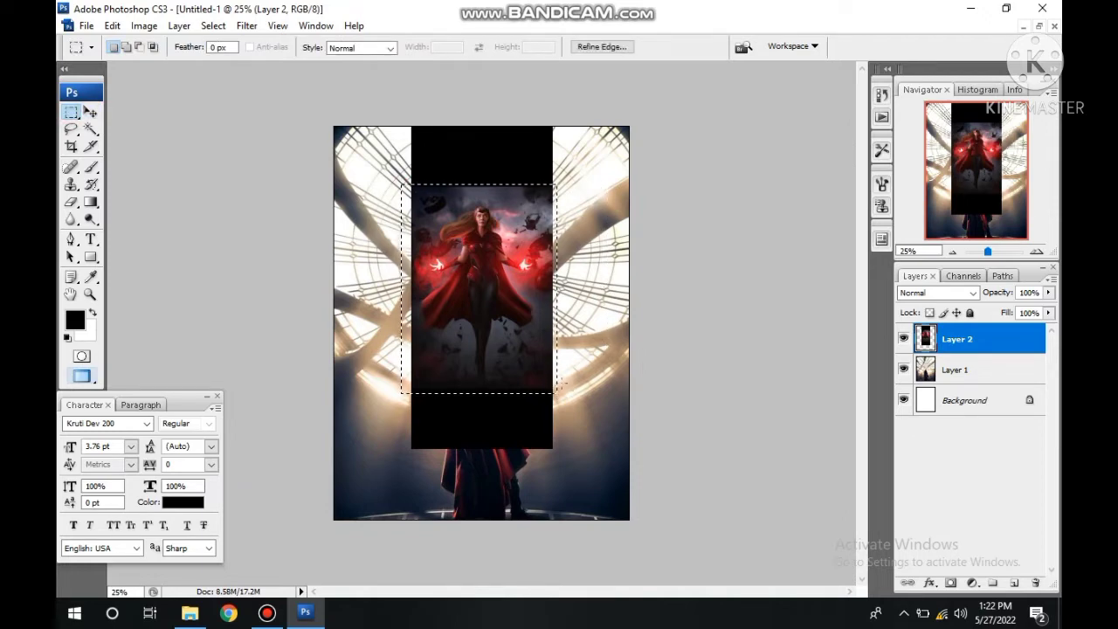
key("ctrl+shift+i")
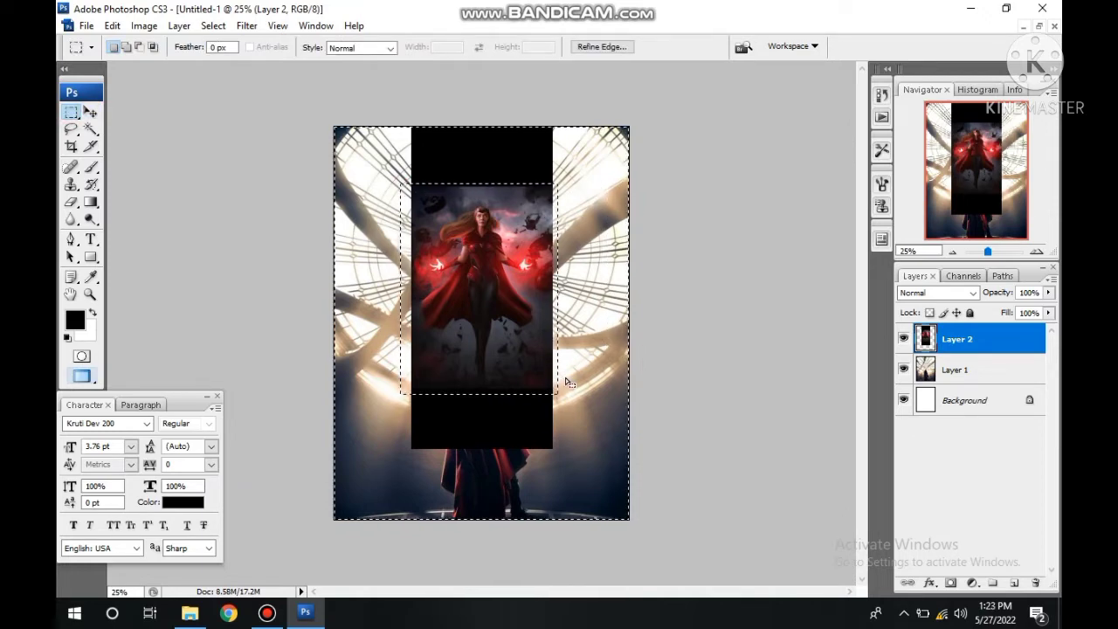
key("Delete")
key("ctrl+d")
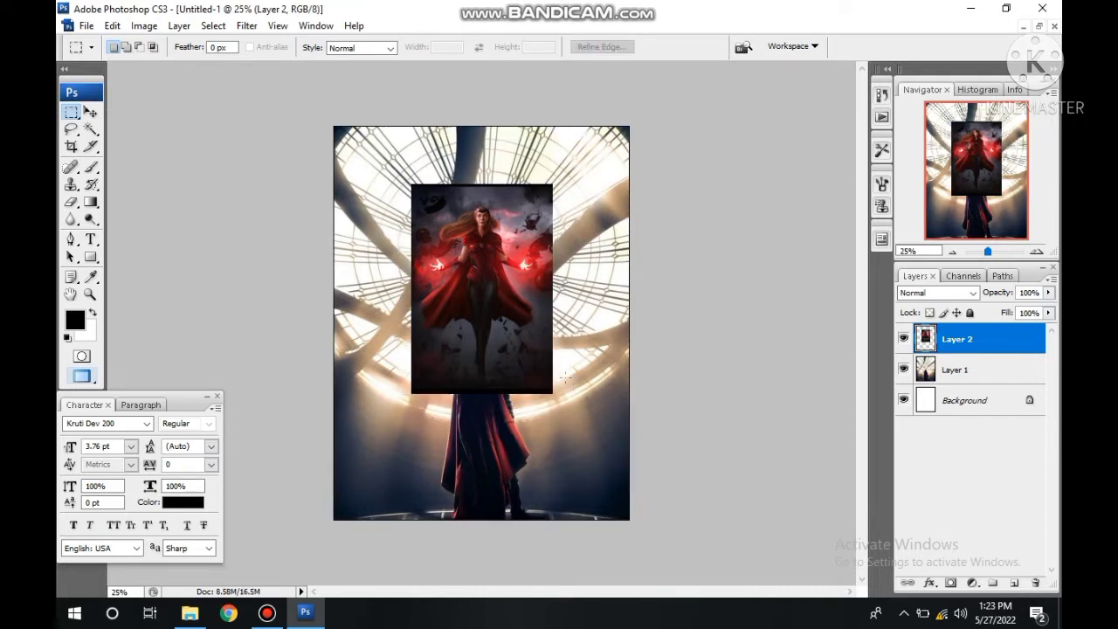
- Move the Scarlet Witch picture higher and scale it to about 176%
left_click(90, 112)
left_click_drag(482, 296, 482, 260)
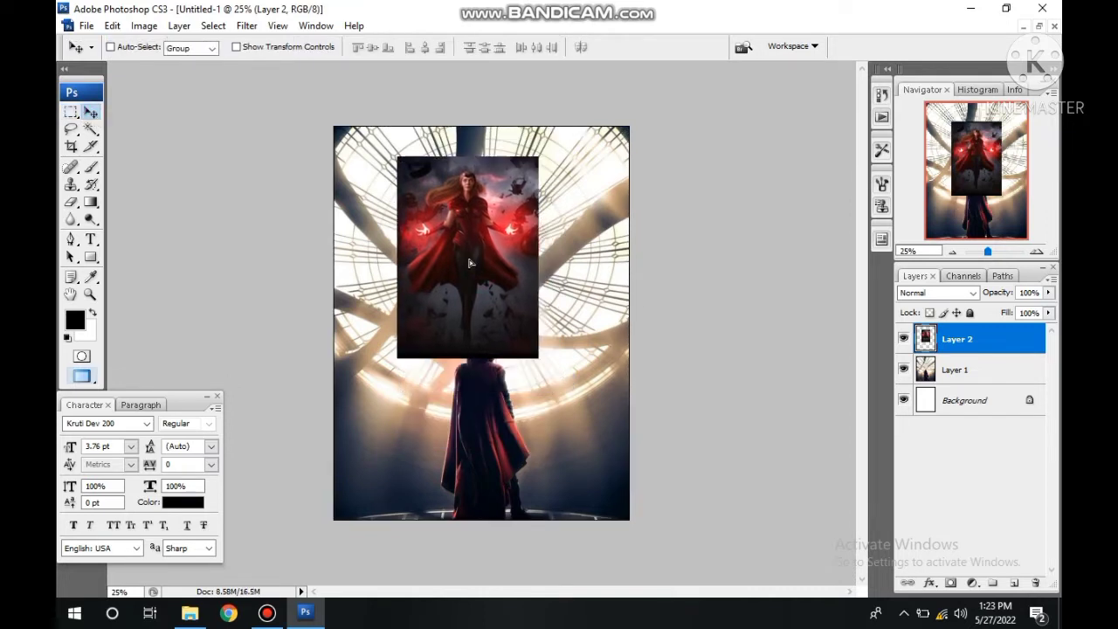
key("ctrl+t")
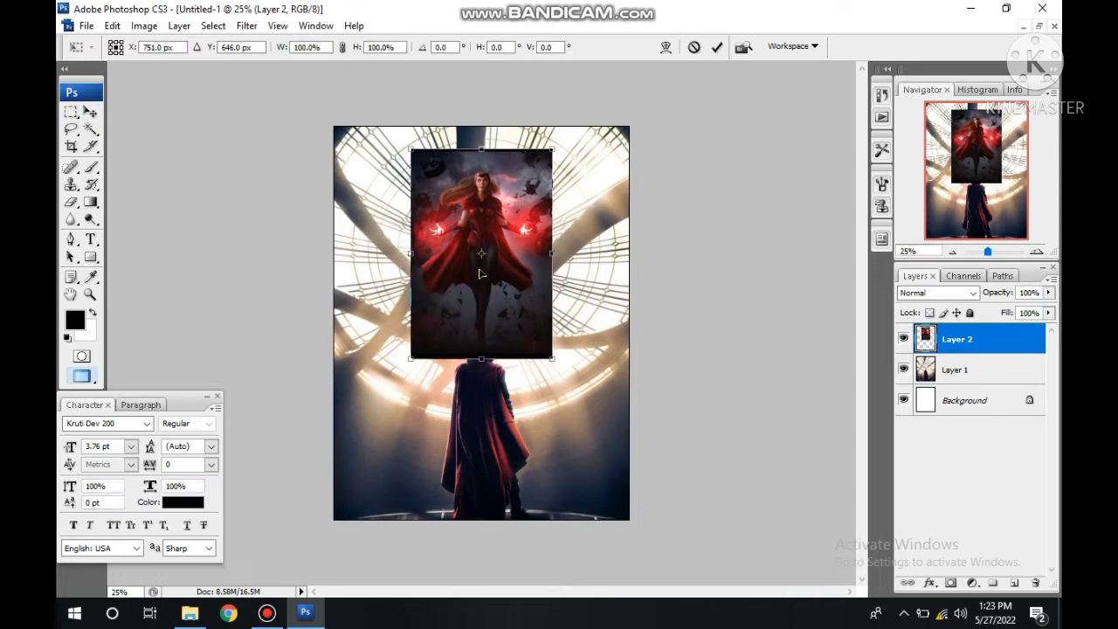
left_click_drag(553, 358, 589, 417)
left_click_drag(554, 348, 542, 345)
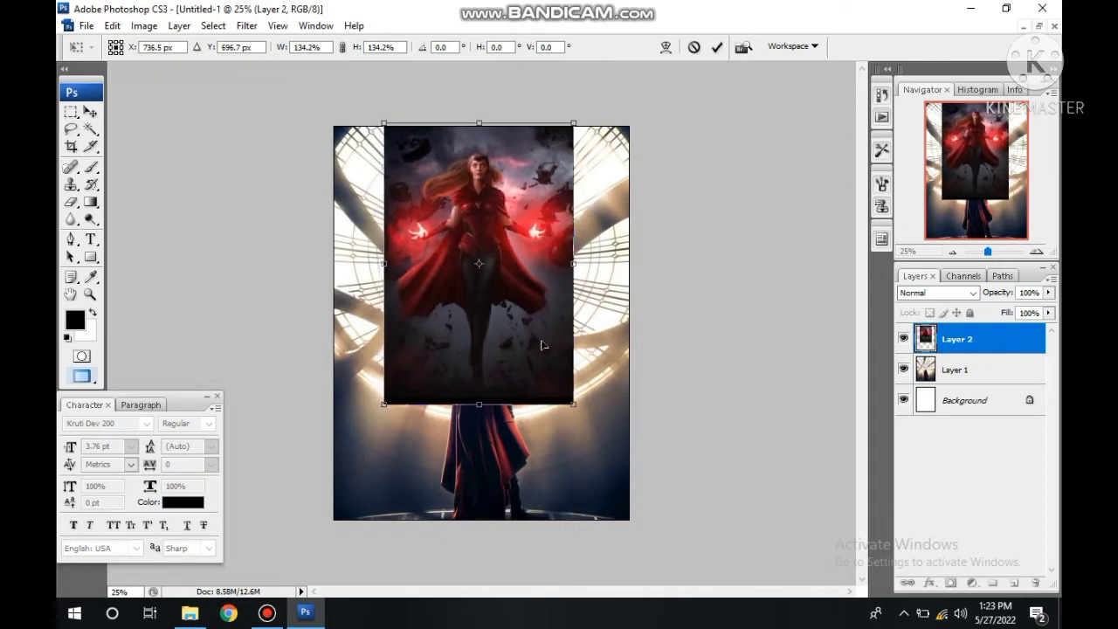
left_click_drag(573, 406, 633, 489)
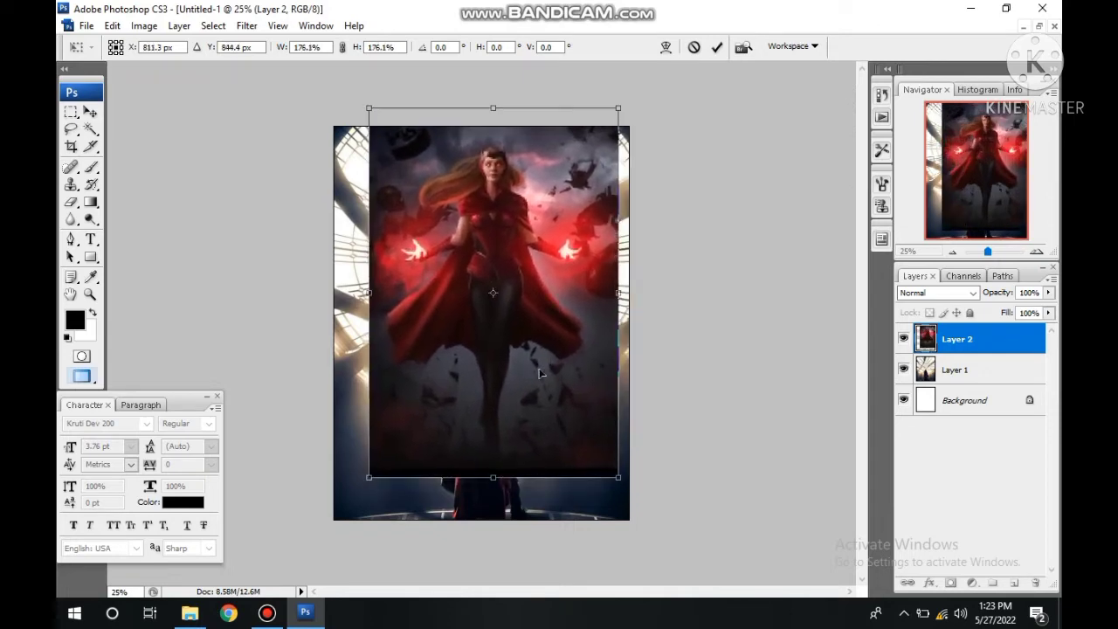
left_click_drag(570, 388, 542, 380)
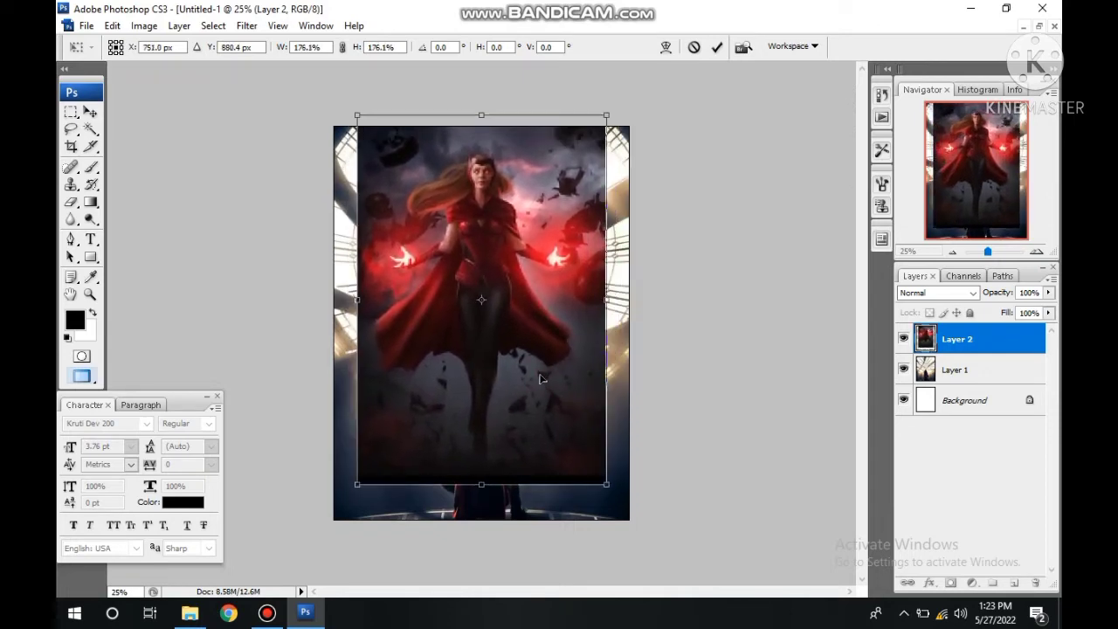
key("Return")
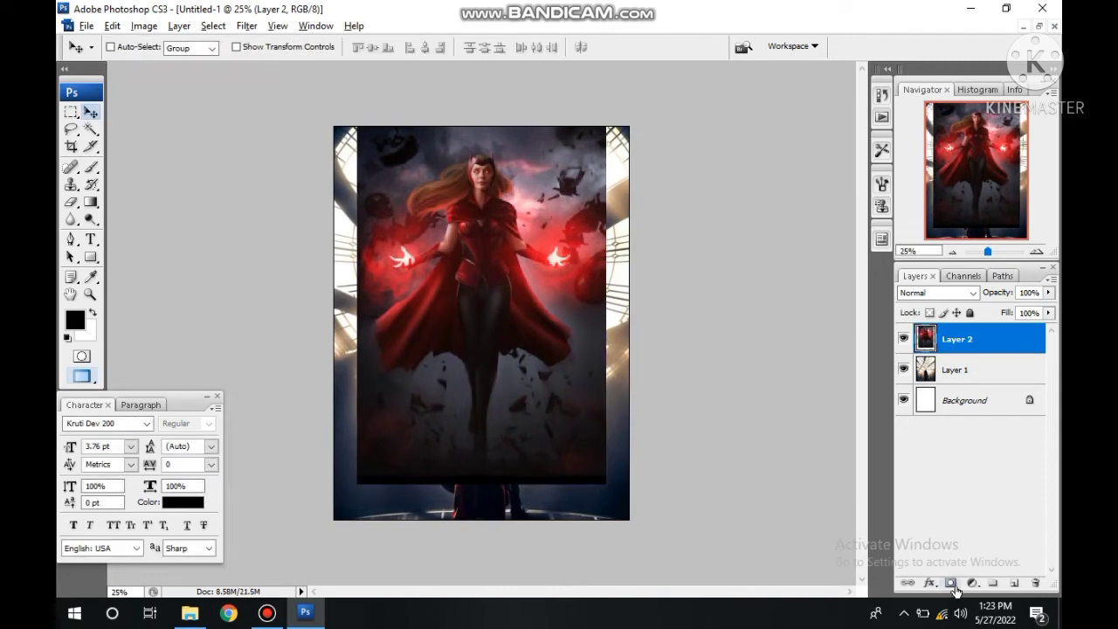
- Add a black layer mask and paint white to reveal the woman's face near the top
left_click(950, 583, "alt")
key("b")
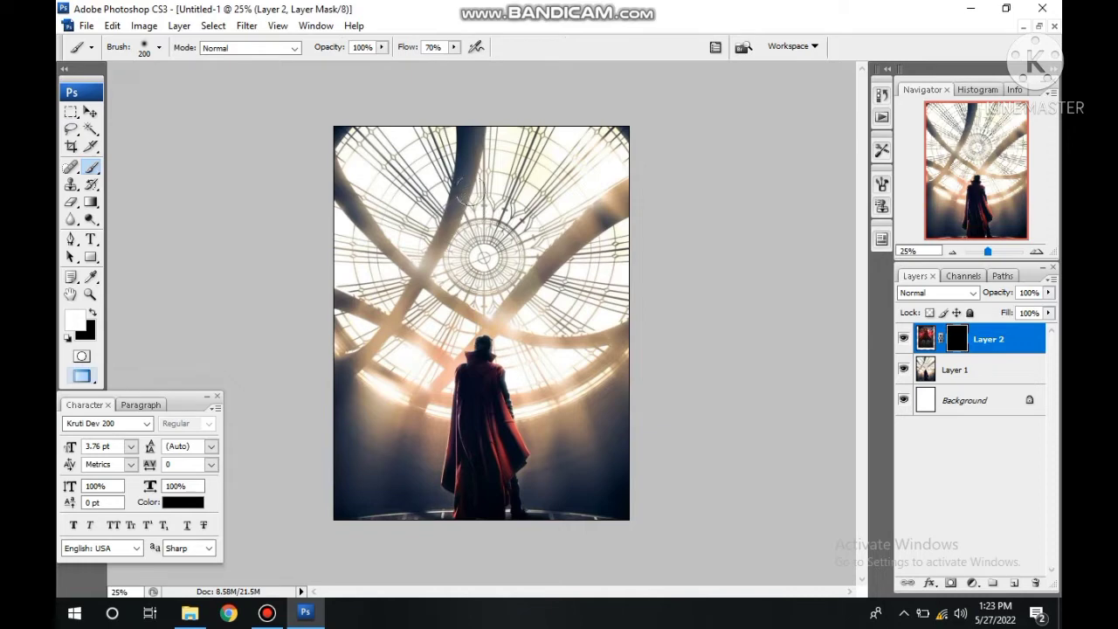
left_click_drag(461, 175, 487, 157)
left_click(453, 47)
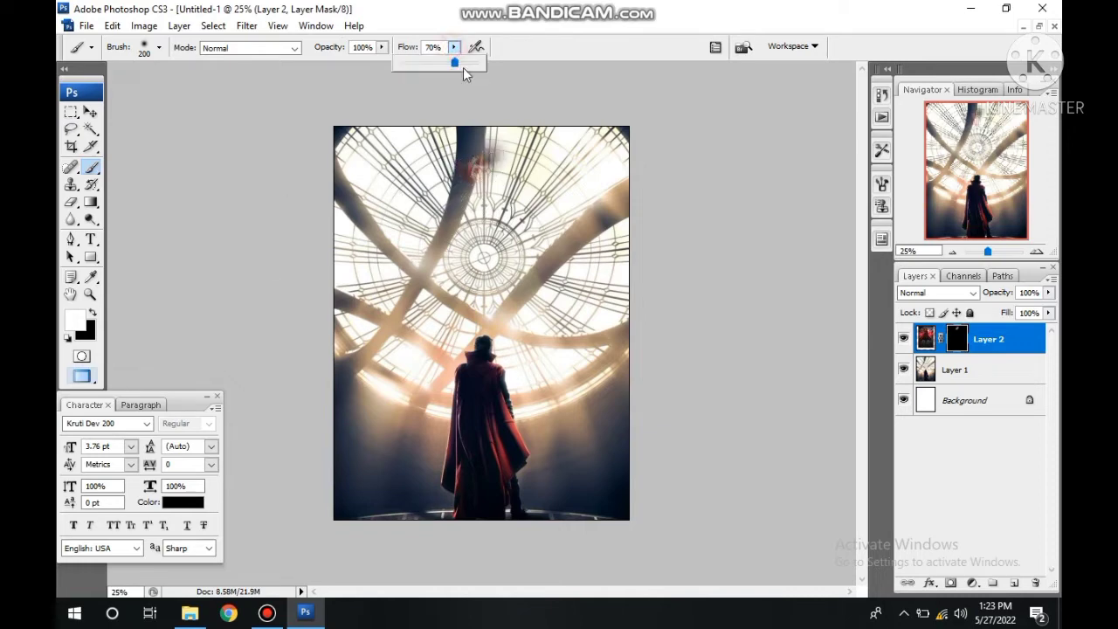
mouse_move(494, 162)
left_mouse_down()
mouse_move(470, 171)
mouse_move(465, 249)
mouse_move(502, 263)
mouse_move(516, 192)
mouse_move(471, 158)
mouse_move(441, 279)
mouse_move(468, 306)
mouse_move(516, 301)
mouse_move(460, 291)
left_mouse_up()
- Blend the woman's edges with a 500 px brush at 29% then 16% opacity, then start a text layer
key("bracketright")
key("bracketright")
key("bracketright")
left_click(382, 48)
left_click_drag(382, 63, 326, 62)
key("bracketleft")
key("bracketleft")
key("bracketleft")
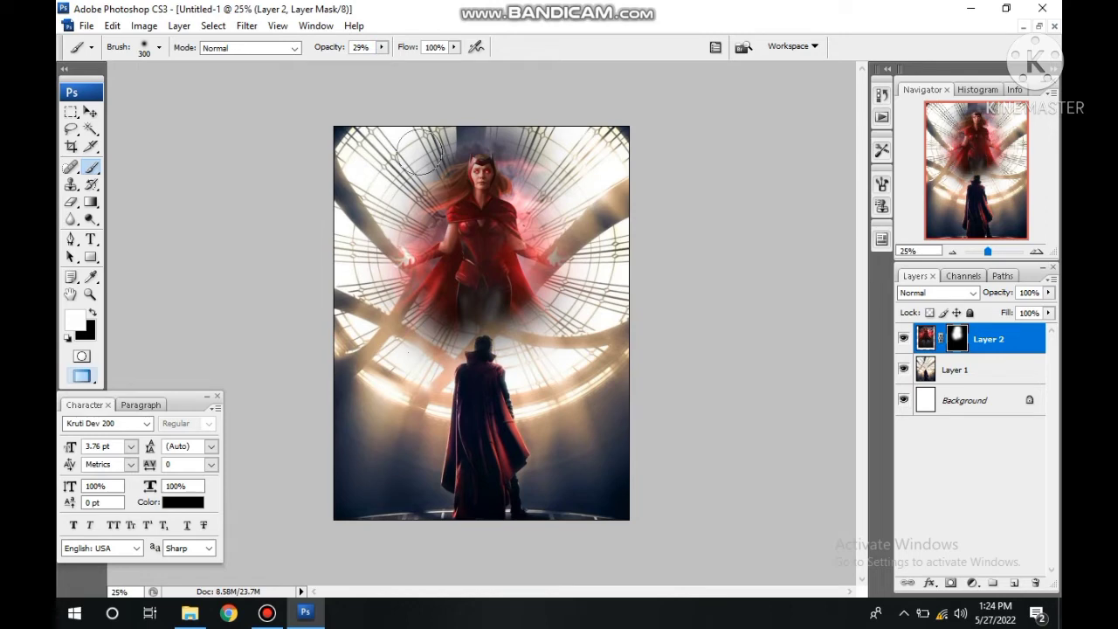
key("bracketright")
key("bracketright")
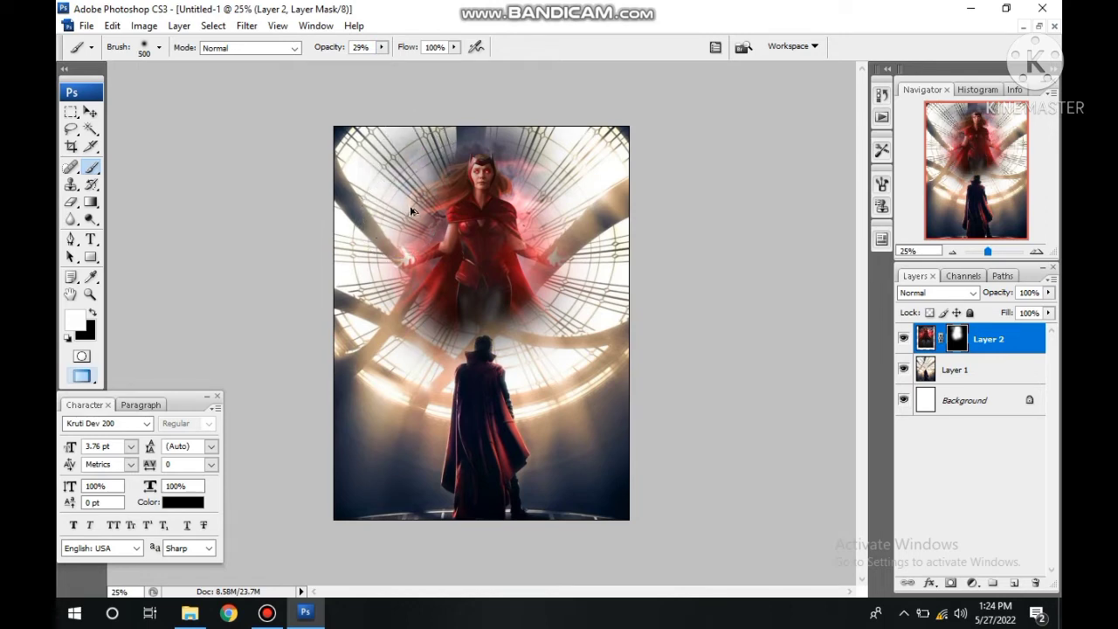
left_click(382, 47)
left_click_drag(371, 69, 370, 69)
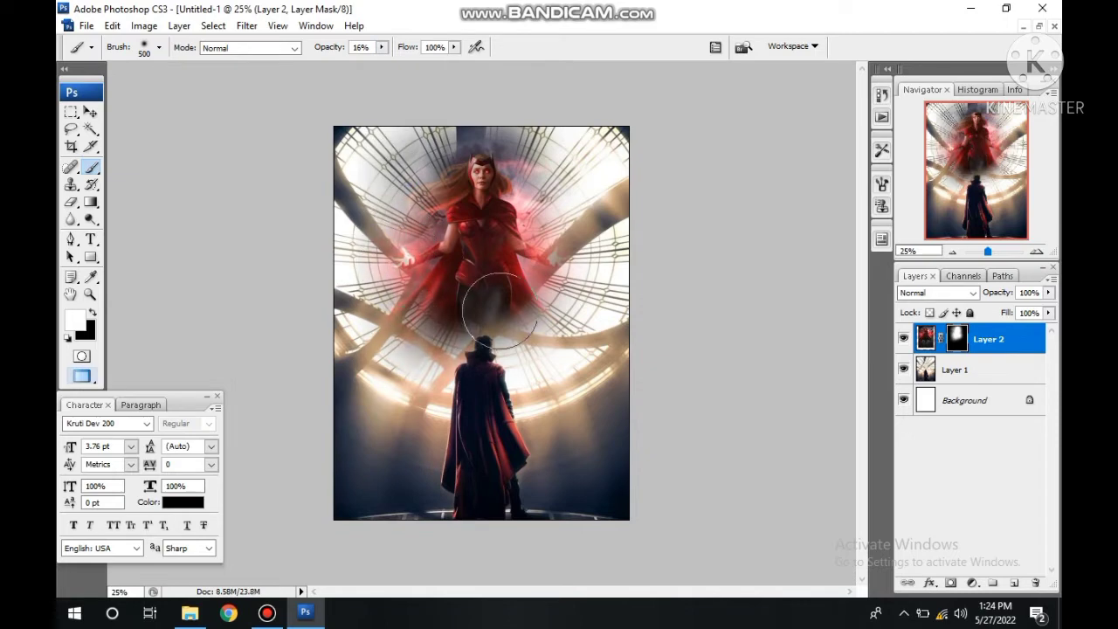
left_click_drag(474, 376, 563, 349)
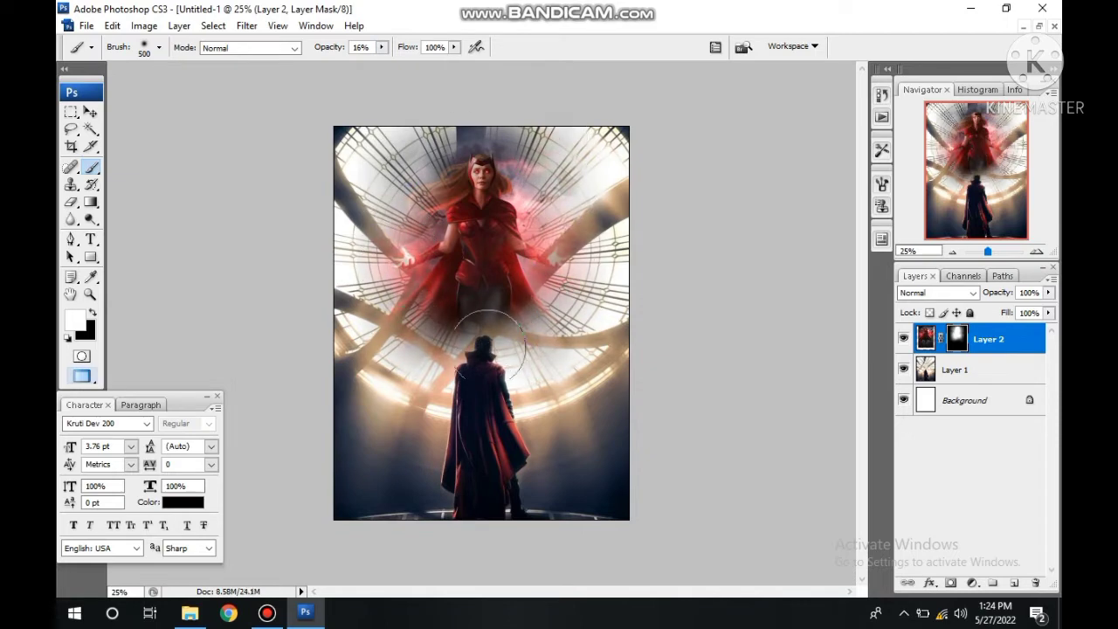
mouse_move(430, 359)
left_mouse_down()
mouse_move(515, 340)
mouse_move(539, 348)
left_mouse_up()
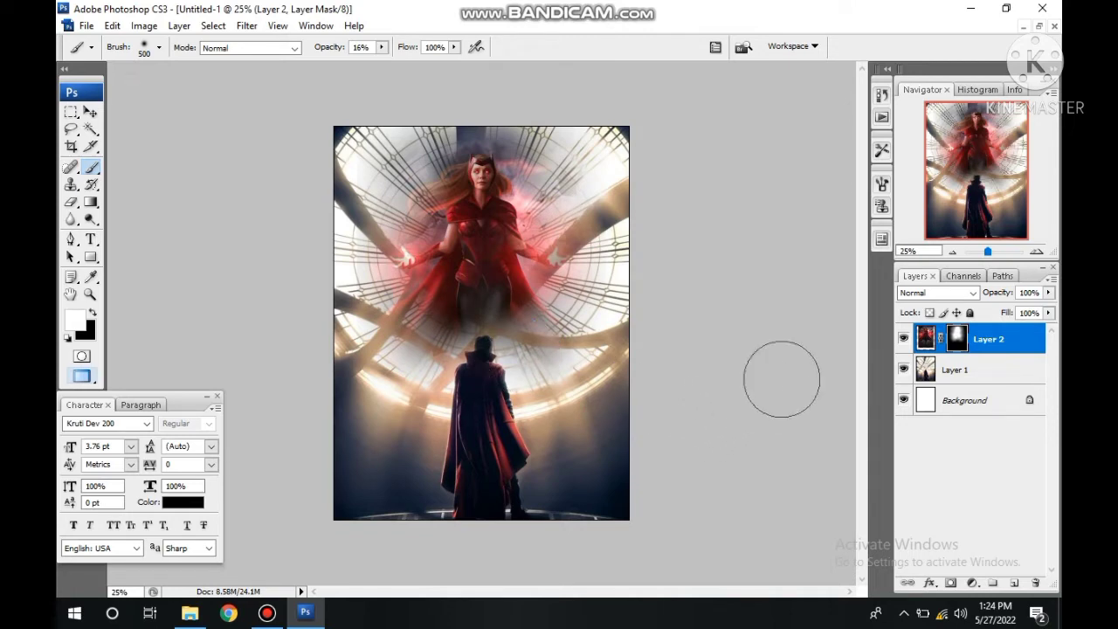
left_click(90, 112)
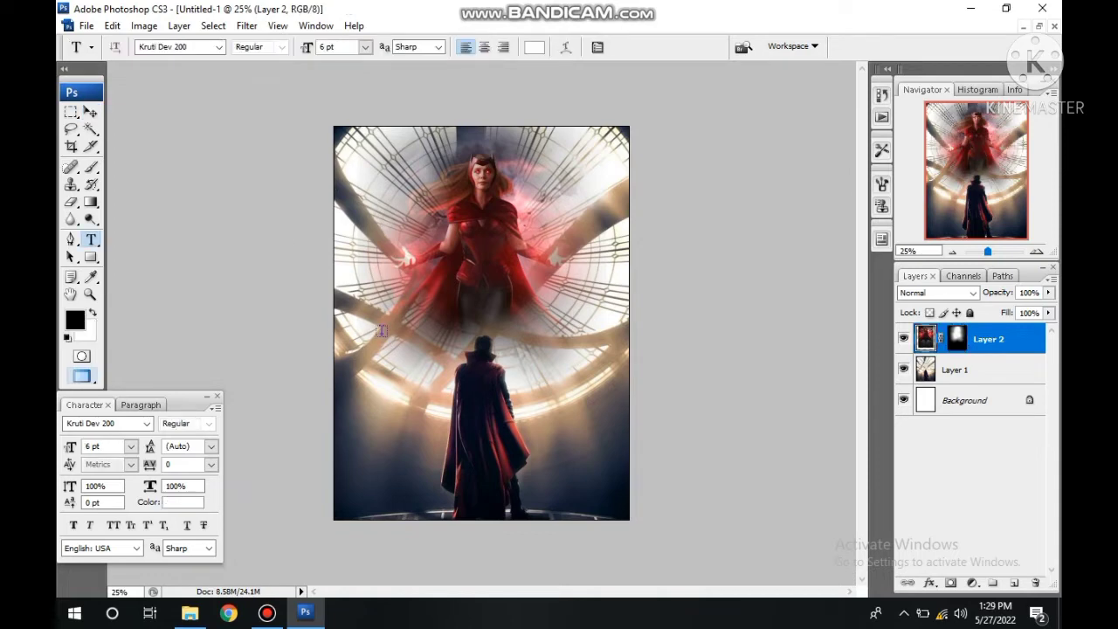
left_click(381, 331)
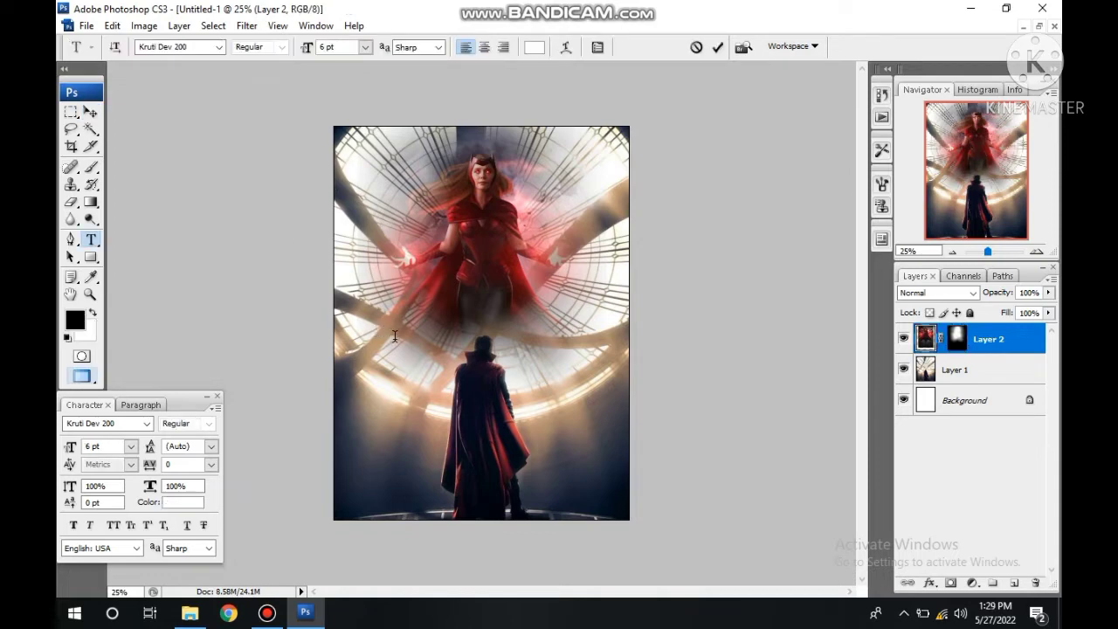
- Set the type to 10 pt in the Chopsic font
left_click(366, 47)
left_click(359, 140)
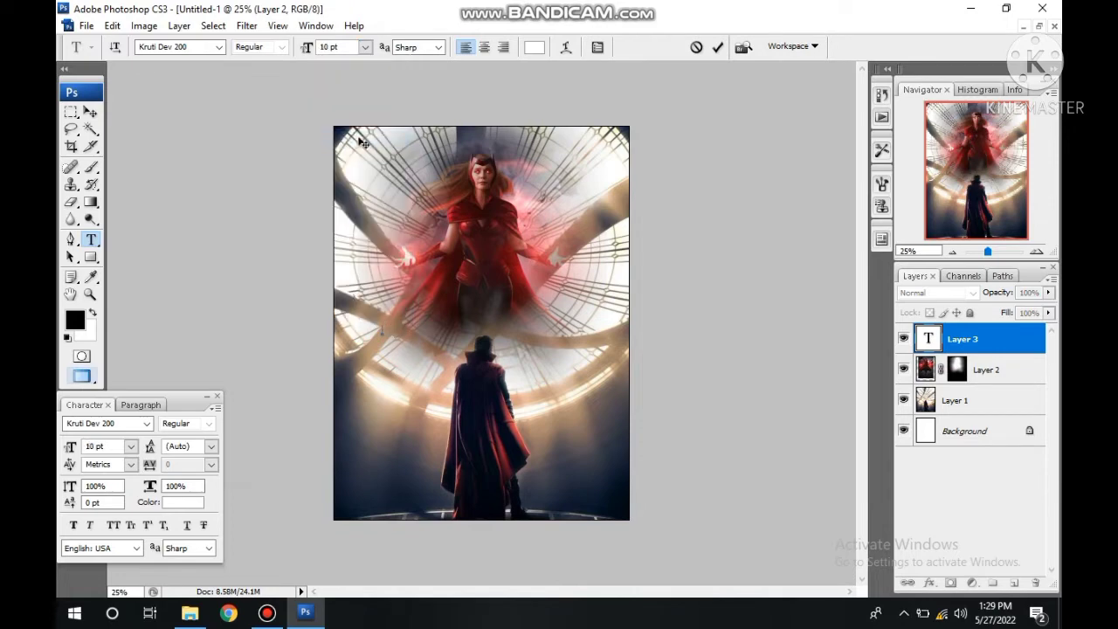
left_click(218, 46)
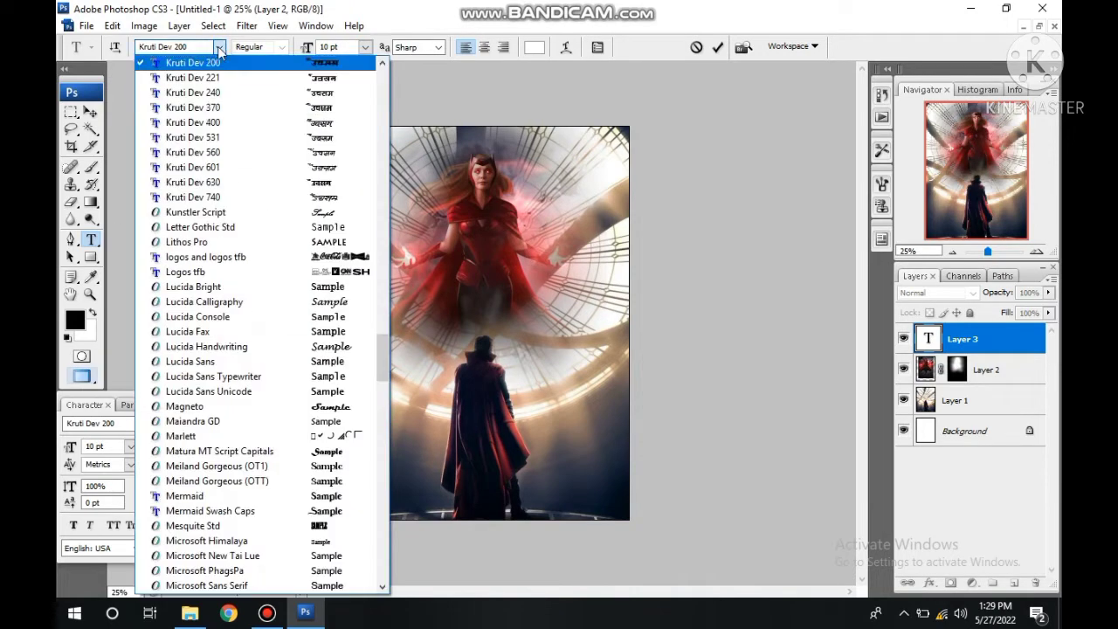
scroll(238, 130, "up", 2)
scroll(238, 129, "up", 5)
scroll(243, 199, "up", 10)
scroll(242, 198, "up", 8)
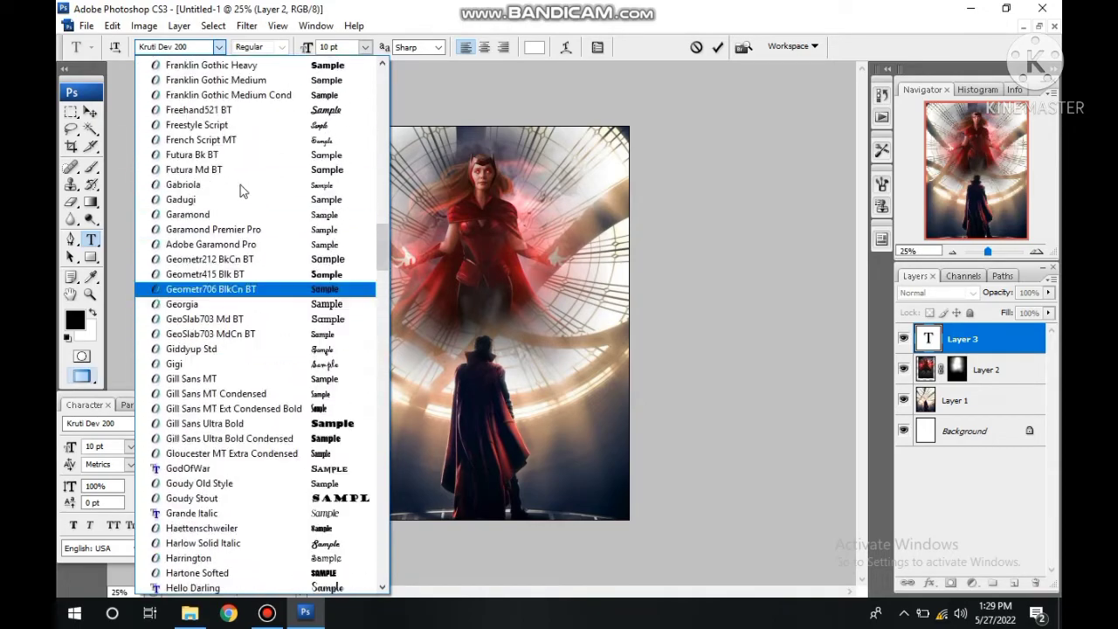
scroll(243, 187, "up", 5)
scroll(244, 179, "up", 4)
scroll(243, 174, "up", 2)
scroll(264, 125, "up", 7)
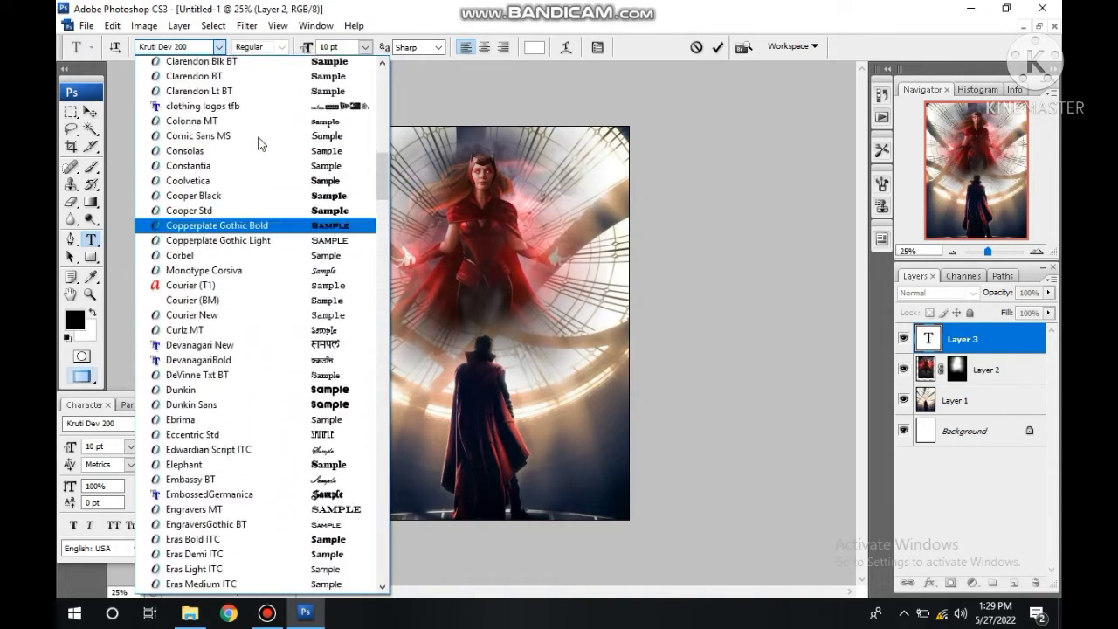
scroll(266, 193, "up", 3)
left_click(267, 199)
type("DOCTOR STR")
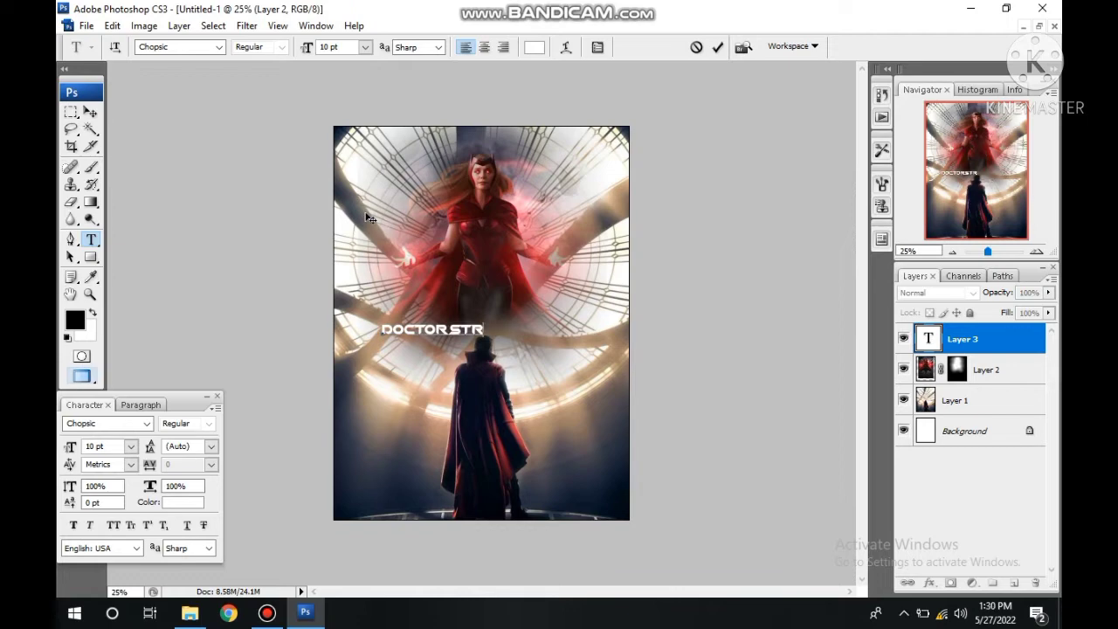
- Place the DOCTOR STRANGE title mid-poster and enlarge it to 14 pt
key("BackSpace")
key("BackSpace")
key("BackSpace")
left_click_drag(448, 329, 489, 304)
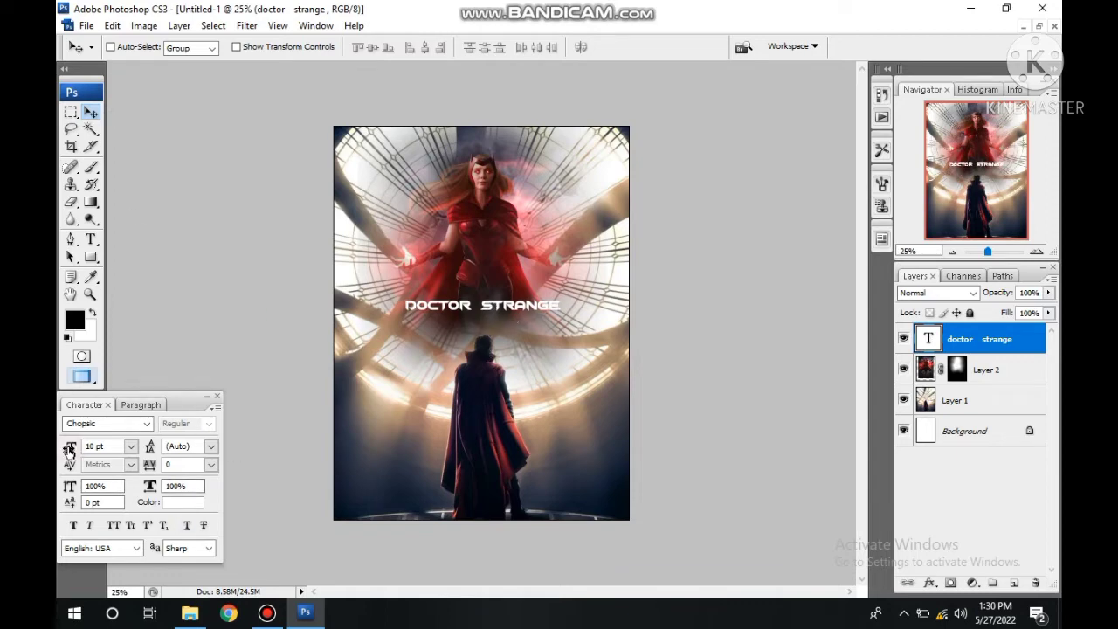
left_click_drag(69, 449, 494, 292)
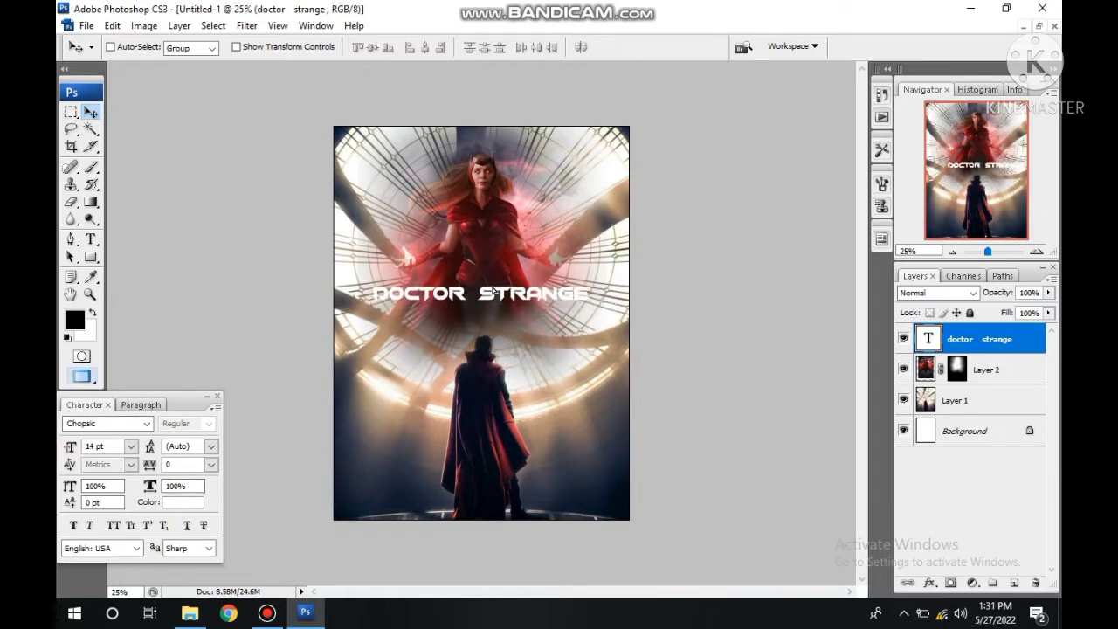
left_click_drag(494, 291, 496, 279)
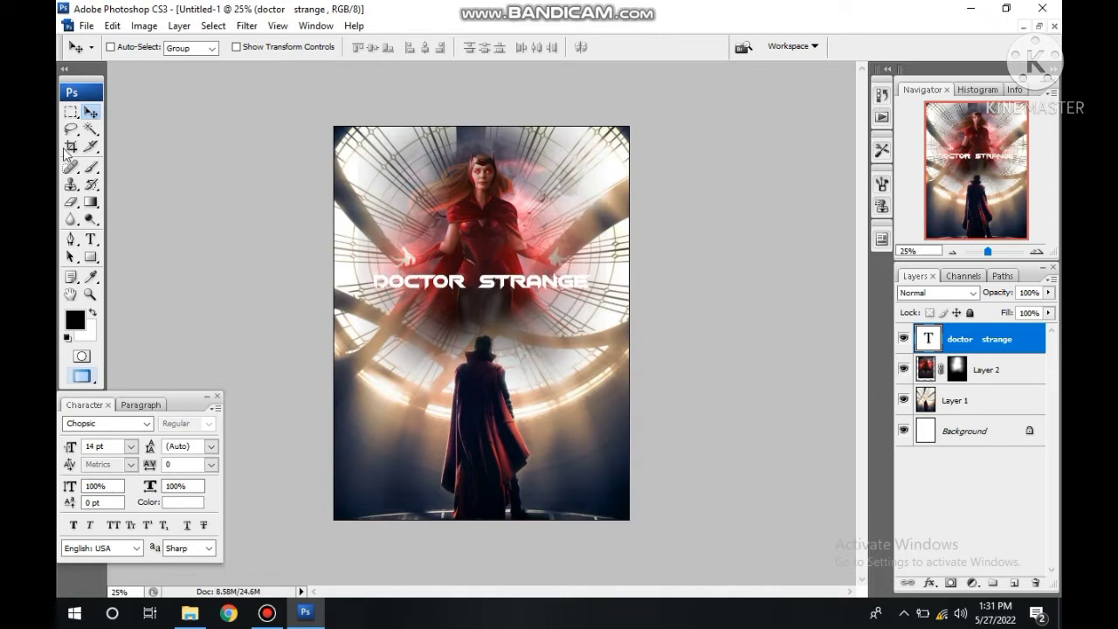
- Draw a straight line under the title and stretch it into a black bar
left_click_drag(91, 257, 157, 319)
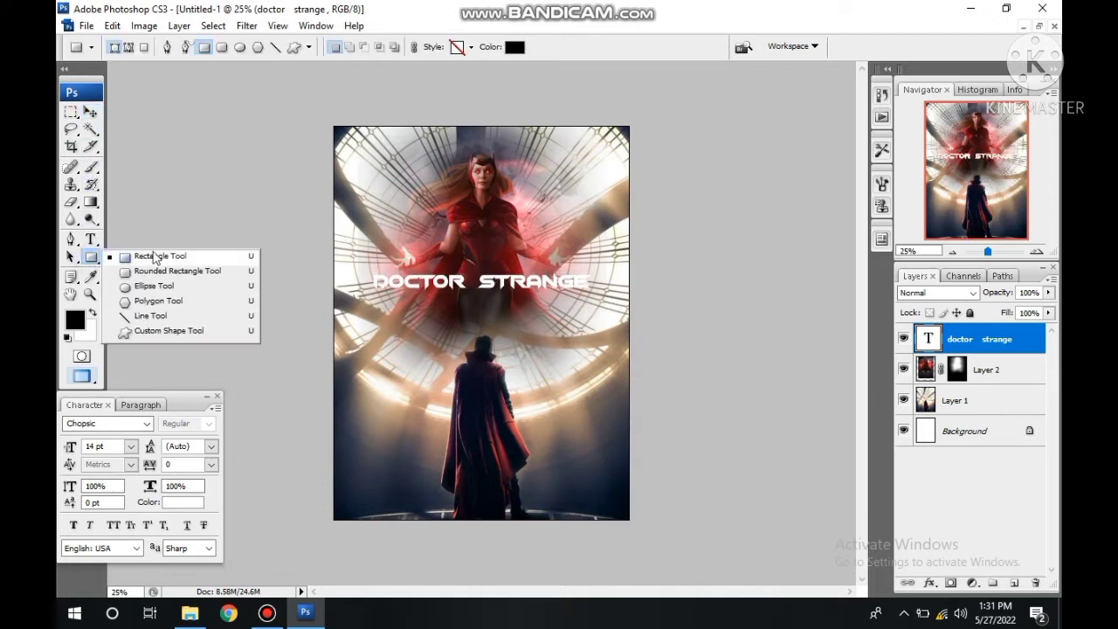
left_click(158, 318)
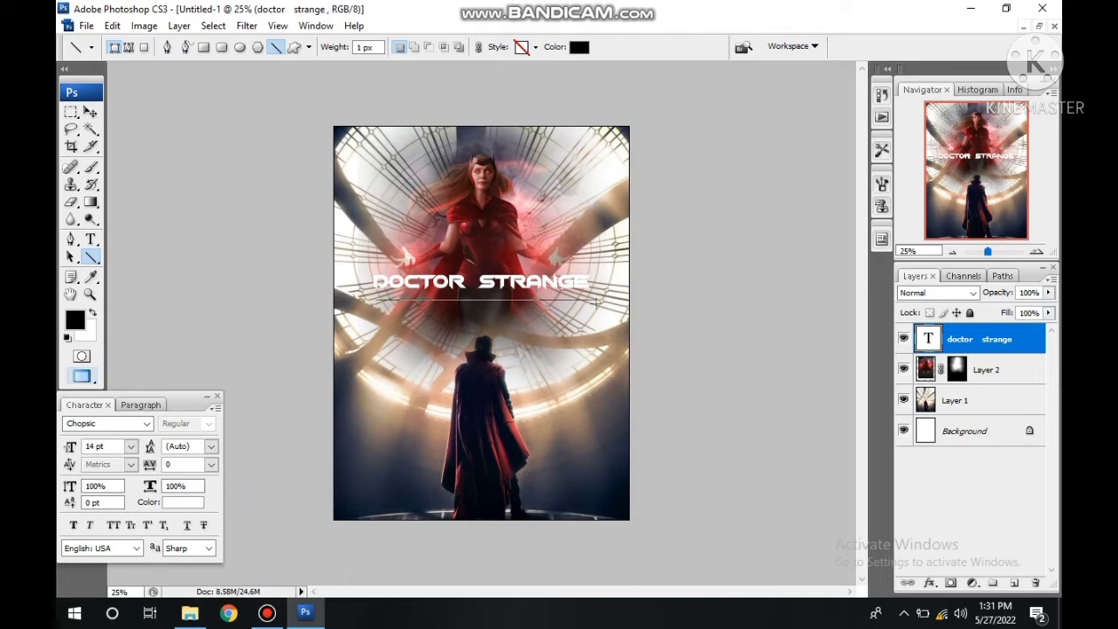
left_click_drag(593, 300, 593, 300)
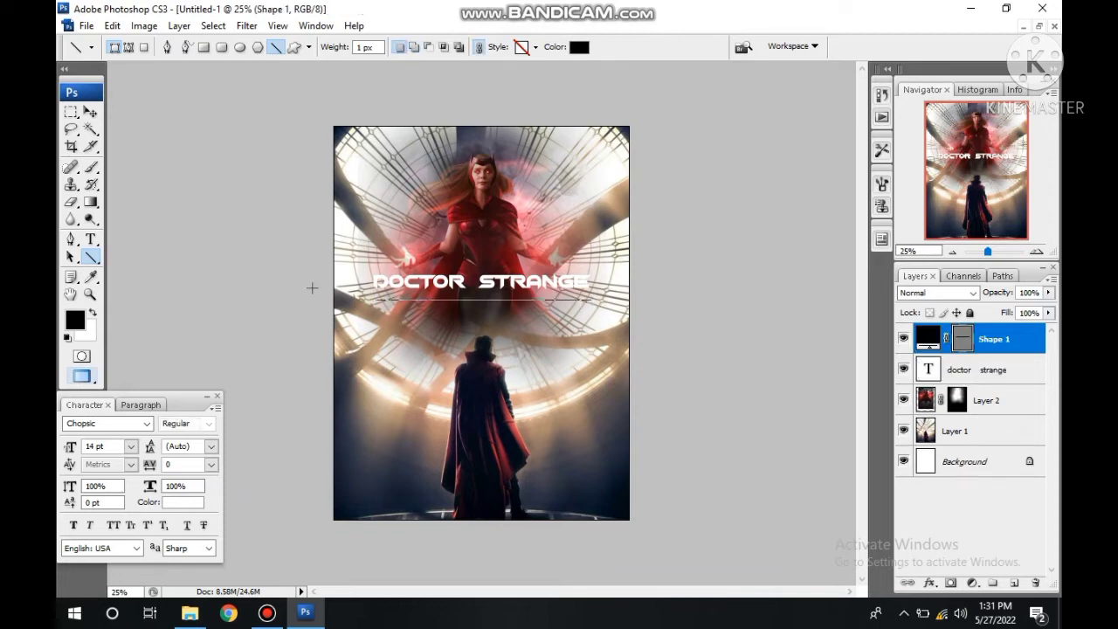
left_click(92, 112)
left_click_drag(498, 303, 482, 294)
key("ctrl+t")
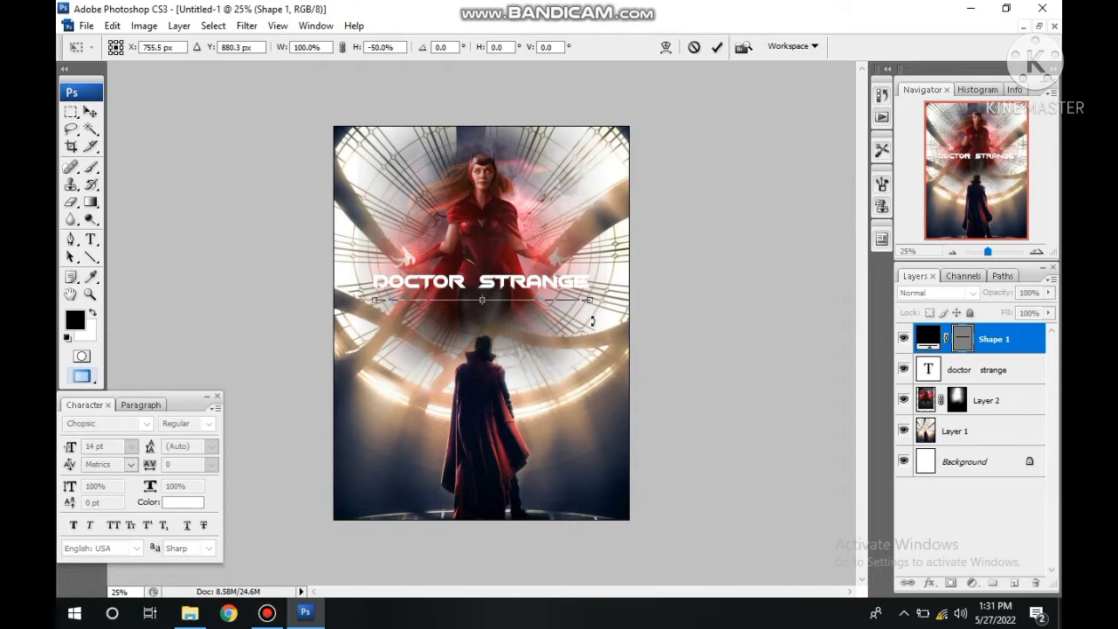
left_click_drag(566, 298, 566, 300)
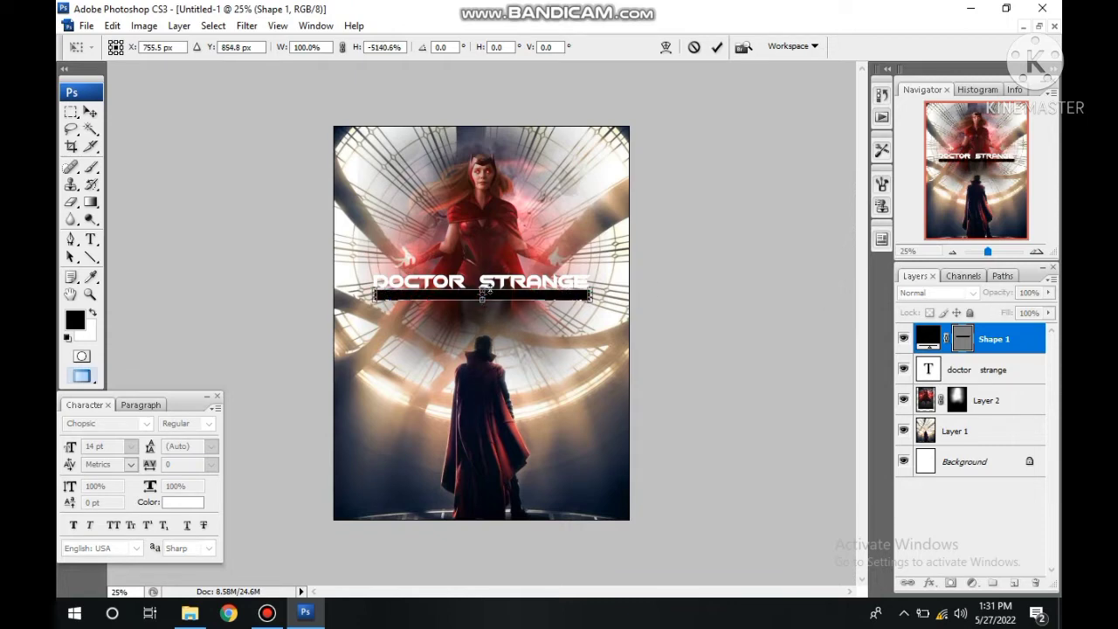
- Thin and widen the black bar, centre it under the title, then select the title layer
key("ctrl+plus")
key("ctrl+plus")
key("ctrl+plus")
key("ctrl+plus")
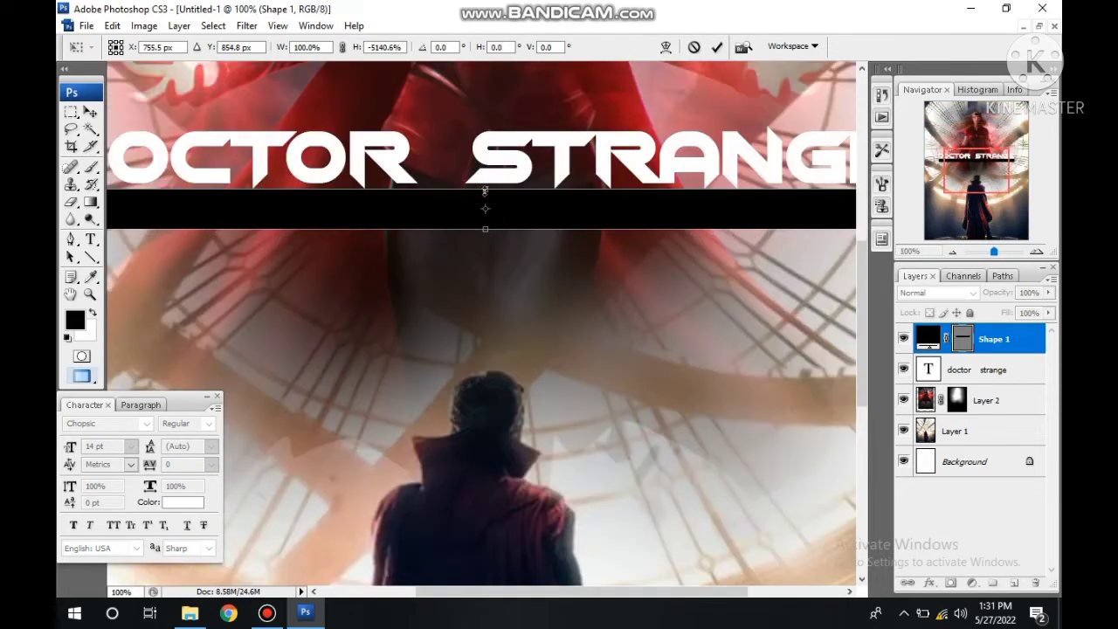
left_click_drag(484, 189, 485, 210)
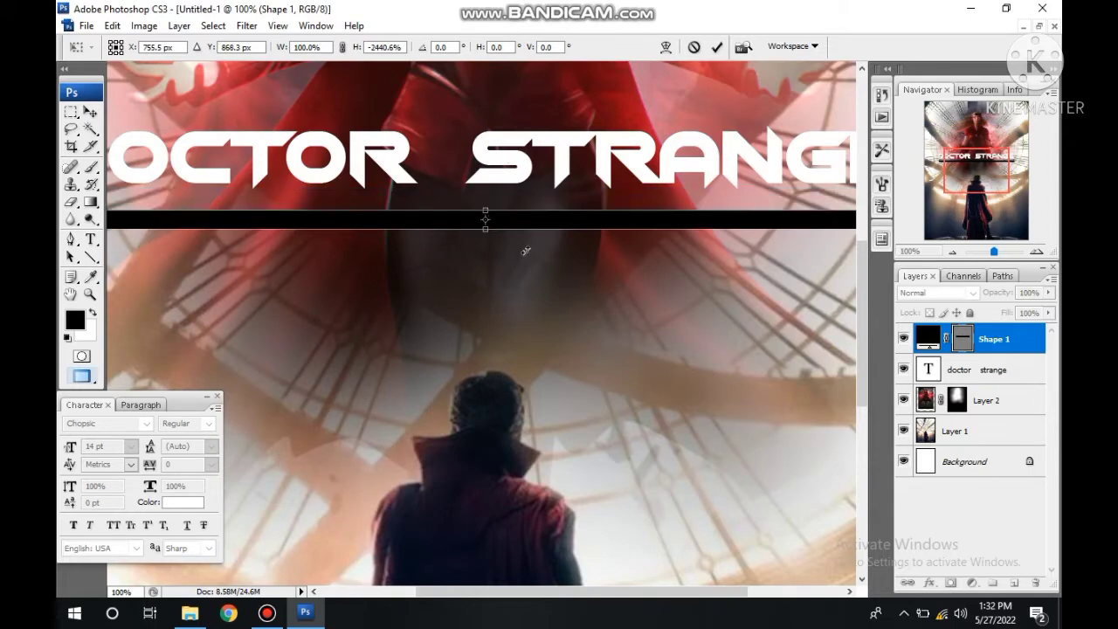
left_click_drag(486, 200, 486, 215)
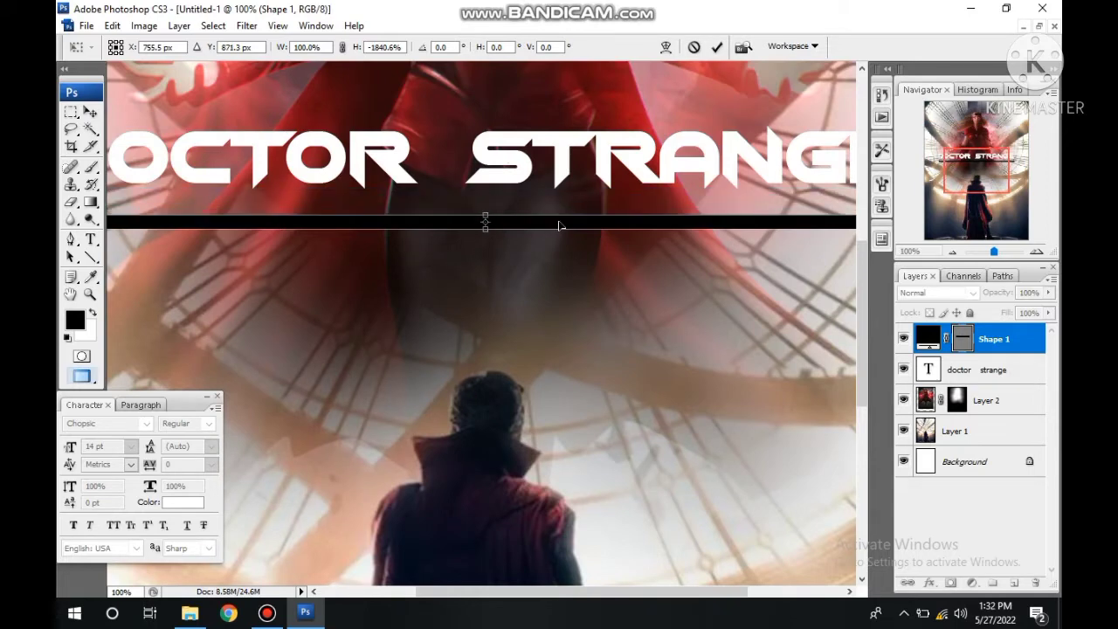
key("ctrl+minus")
key("ctrl+minus")
key("ctrl+minus")
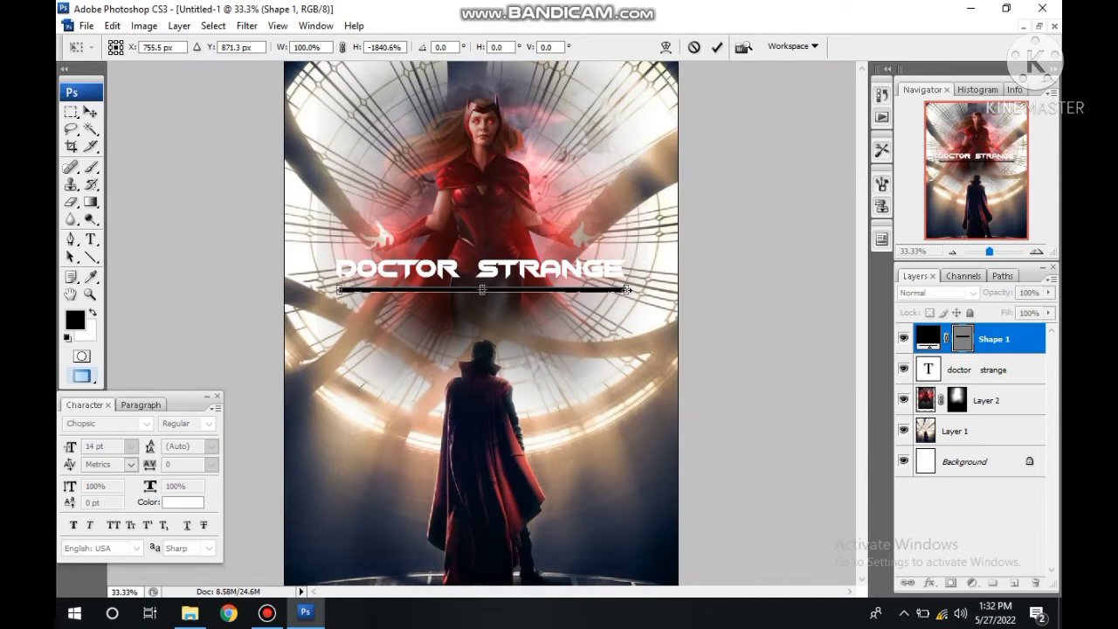
left_click_drag(627, 290, 678, 289)
key("Return")
left_click_drag(524, 291, 495, 289)
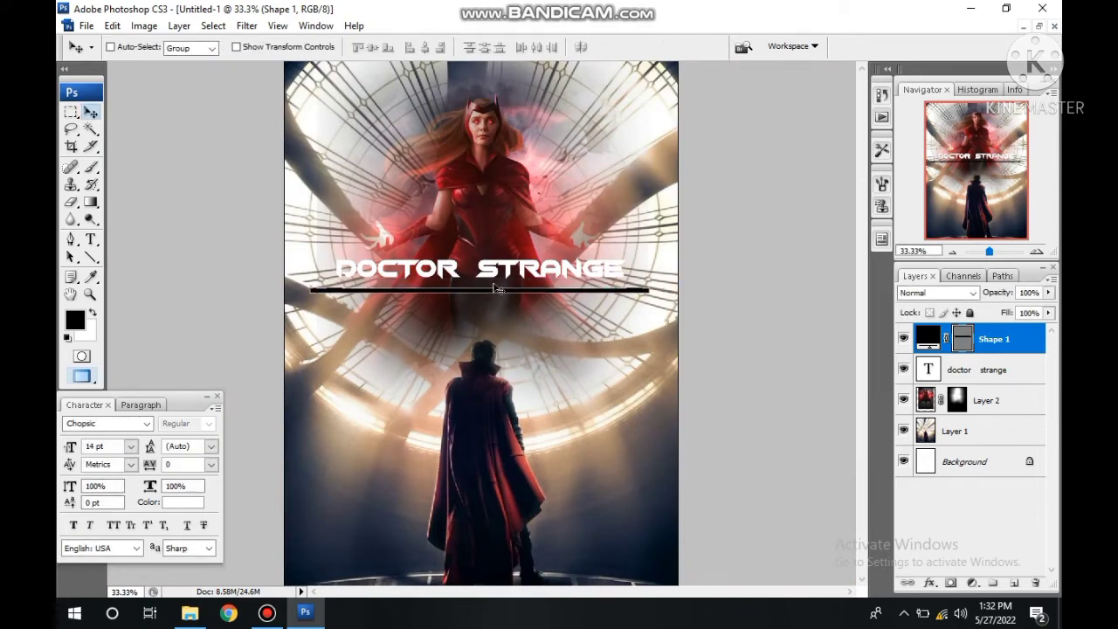
key("Up")
key("Up")
key("Up")
key("Up")
key("Left")
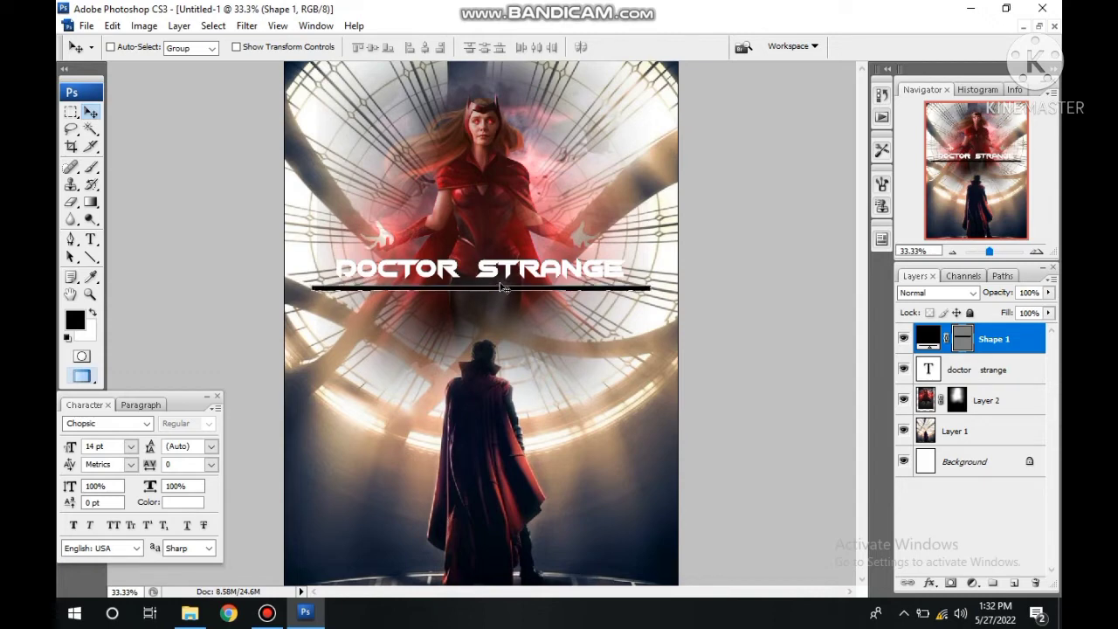
key("Left")
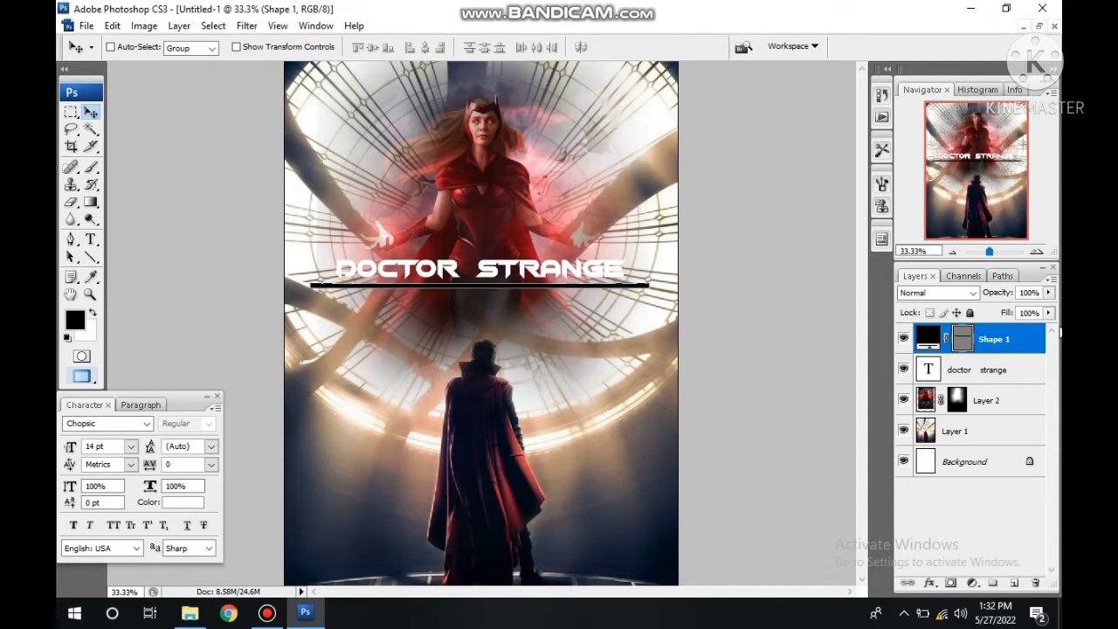
left_click(972, 370)
- Try red as the title's text colour, then discard it
key("ctrl+minus")
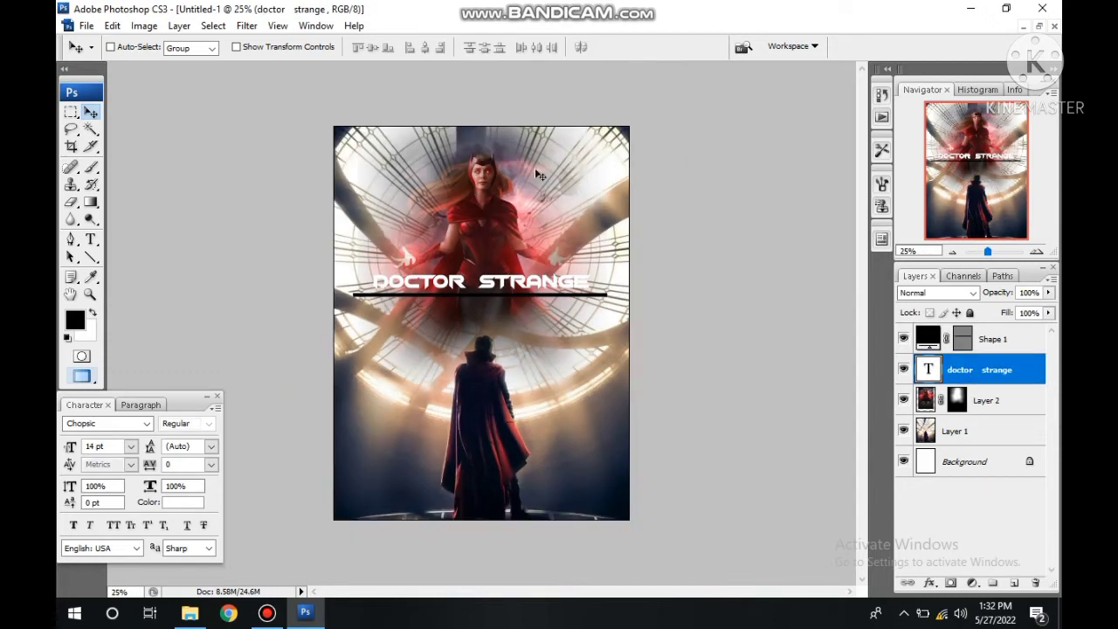
left_click(182, 502)
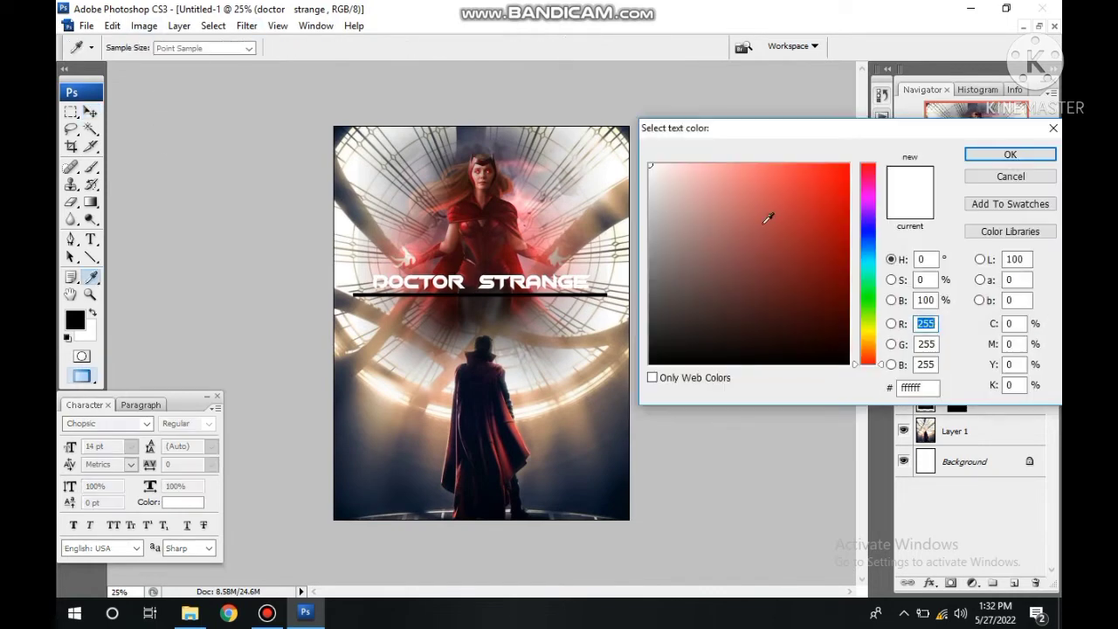
left_click_drag(769, 218, 872, 155)
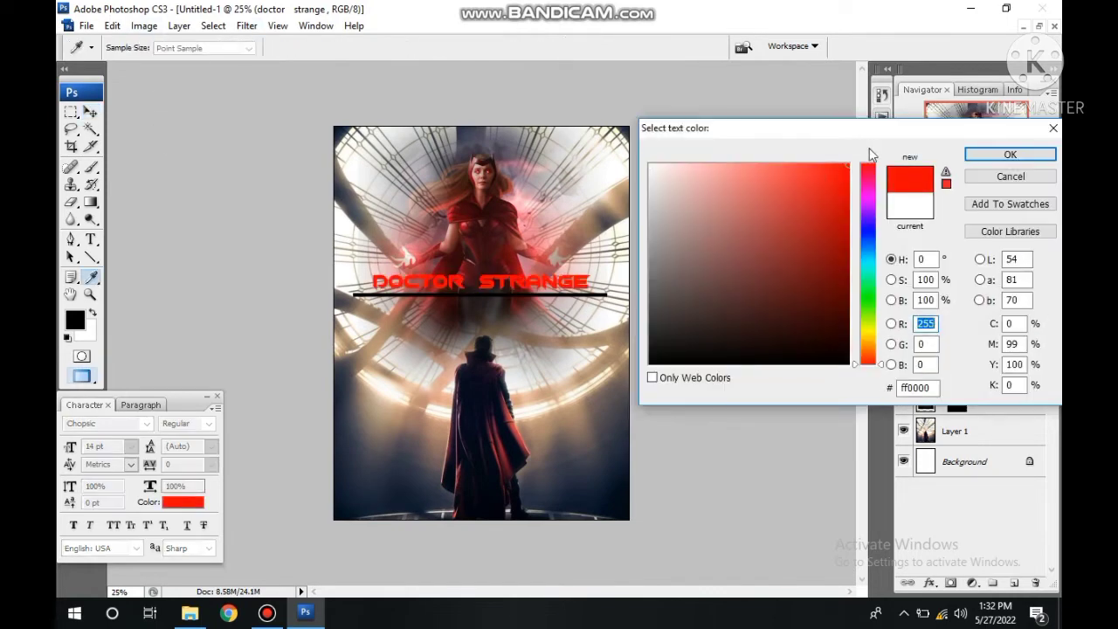
left_click(1011, 176)
- Add a Gradient Overlay to the title and set its left stop to bright red
double_click(1031, 371)
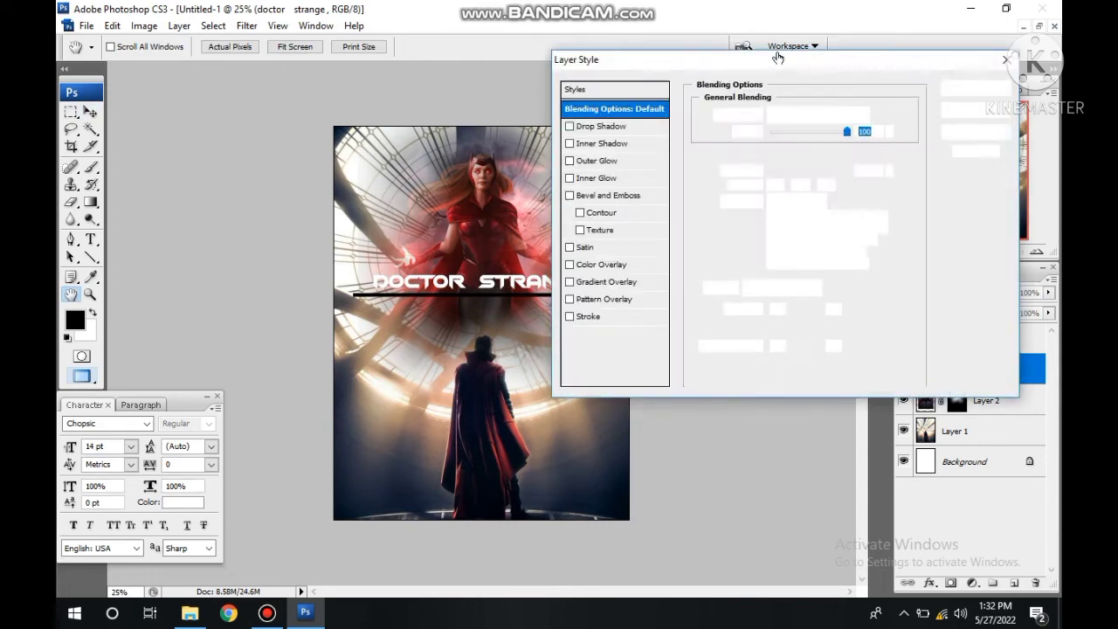
left_click(605, 281)
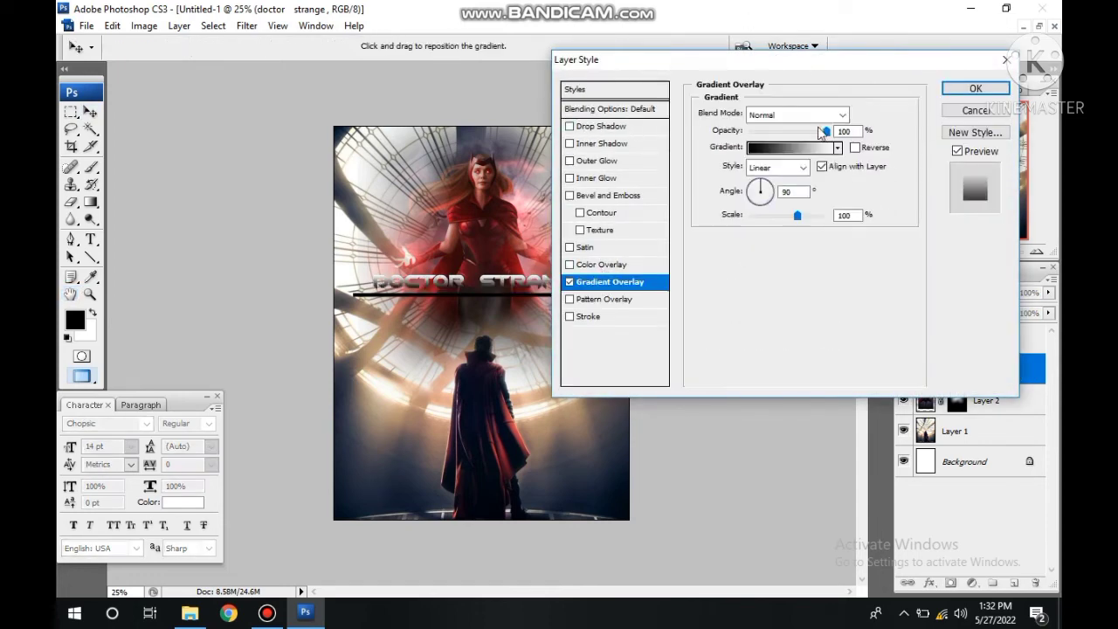
left_click(802, 149)
left_click(414, 344)
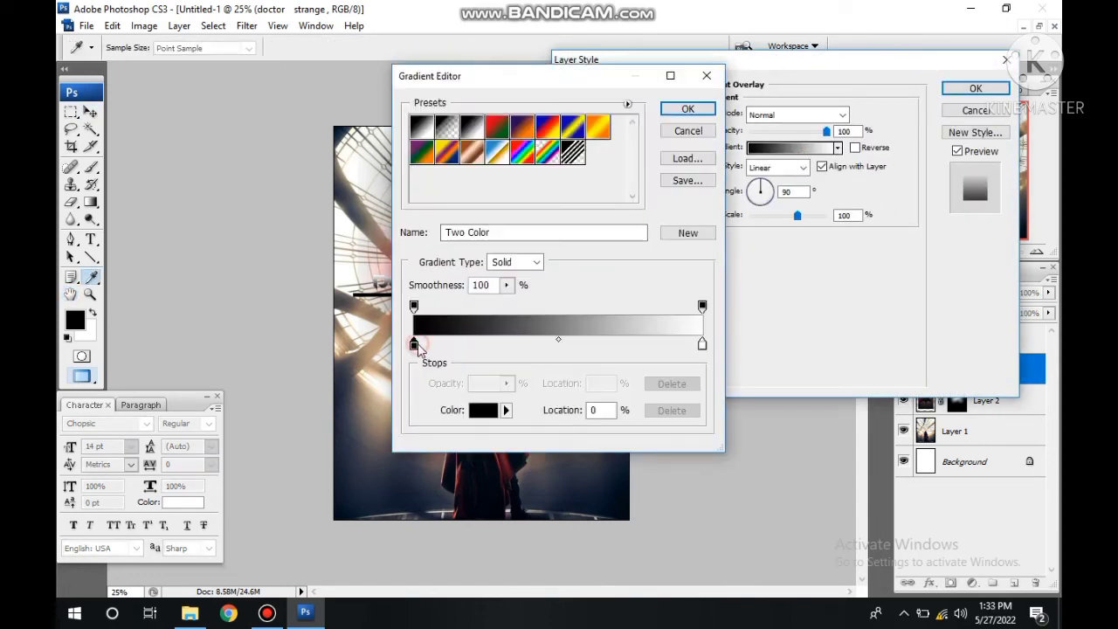
left_click(483, 409)
left_click(843, 170)
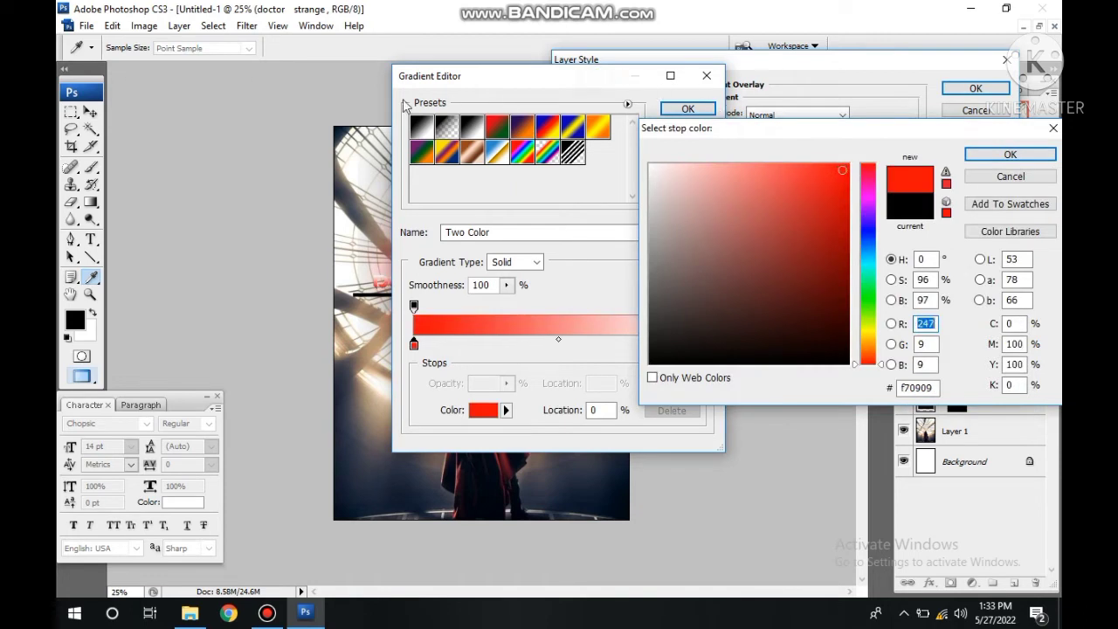
left_click_drag(813, 129, 958, 285)
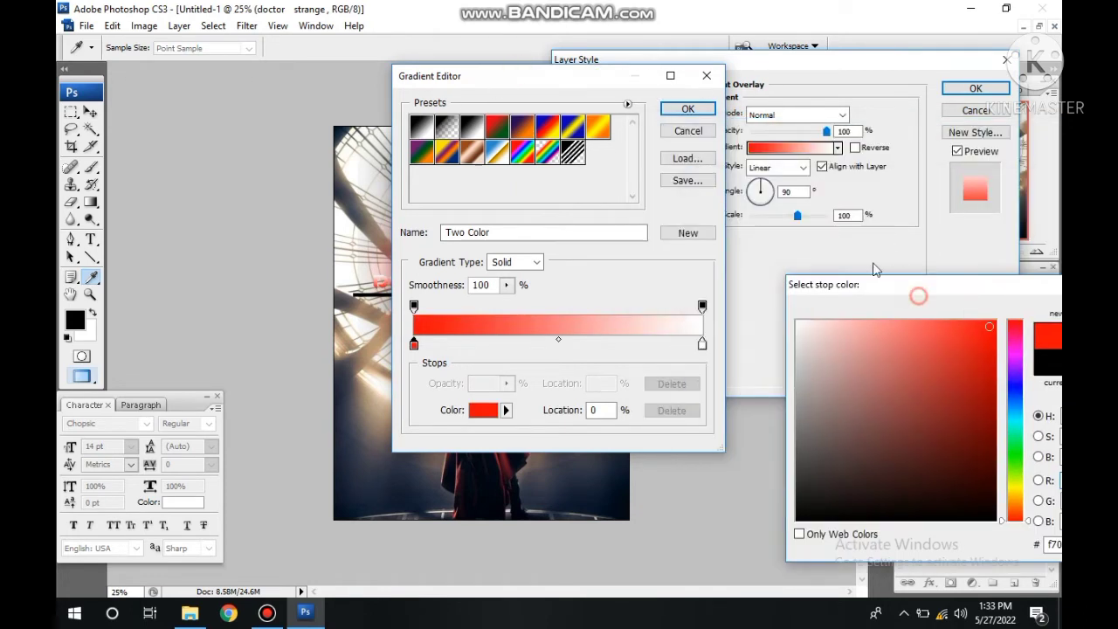
left_click_drag(874, 284, 738, 180)
left_click_drag(874, 273, 863, 299)
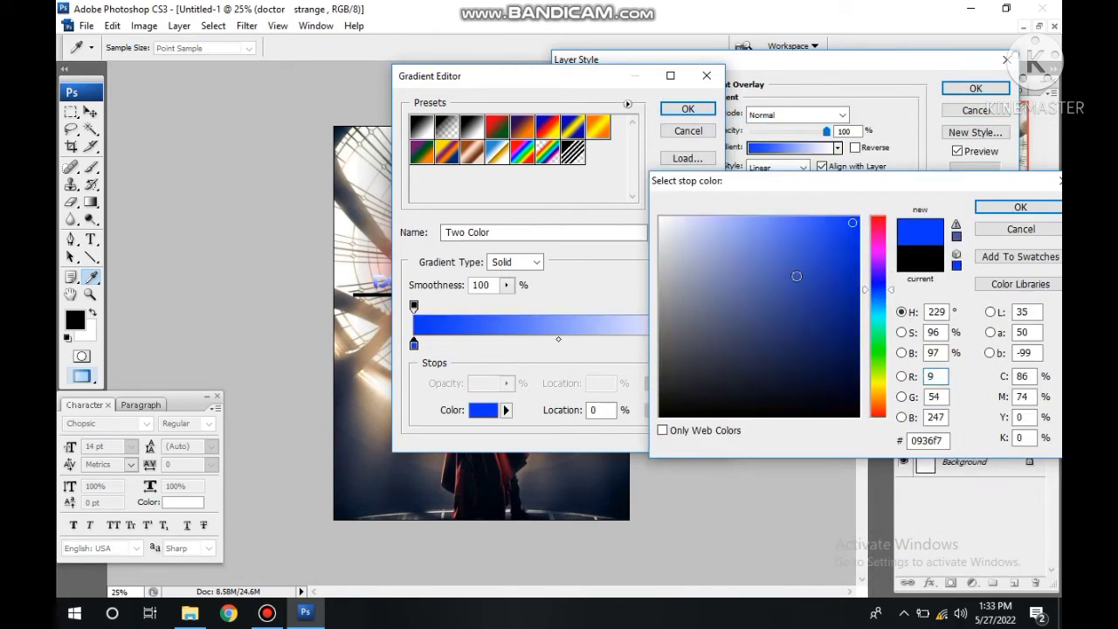
left_click_drag(799, 255, 878, 216)
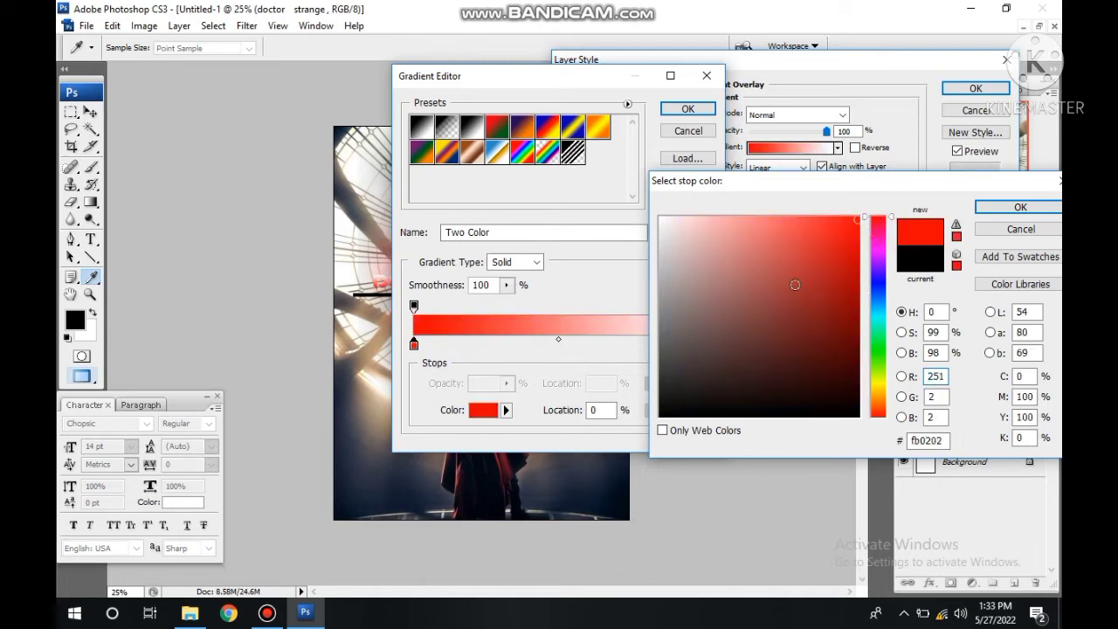
left_click(1020, 207)
- Set the gradient's right stop to yellow and apply the red-to-yellow overlay
left_click(703, 343)
left_click_drag(557, 83, 852, 44)
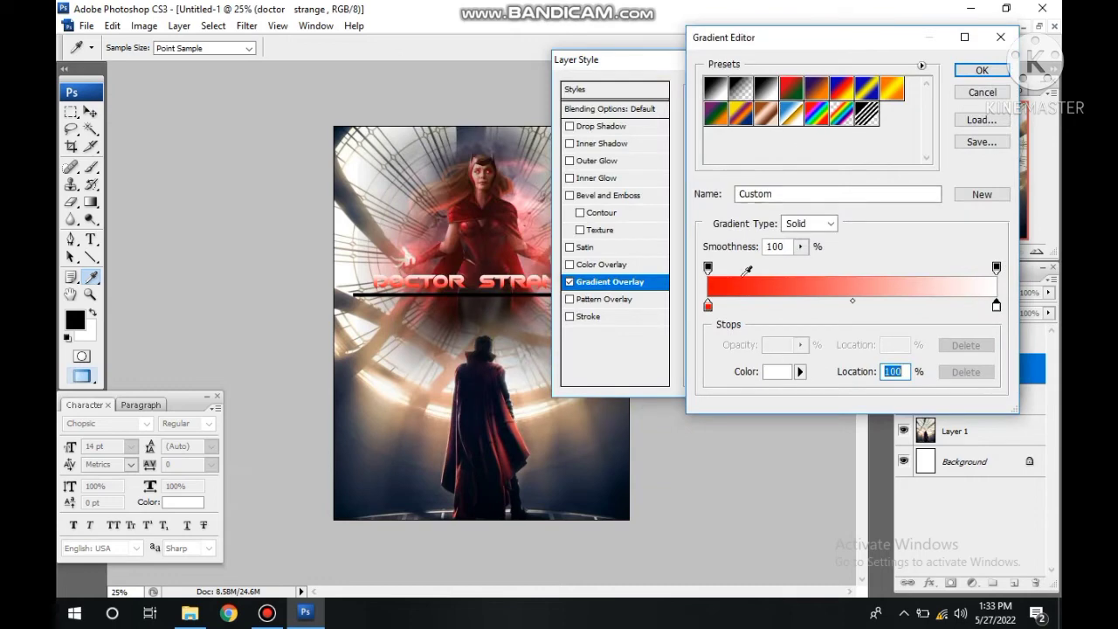
left_click(778, 371)
left_click_drag(878, 378, 878, 393)
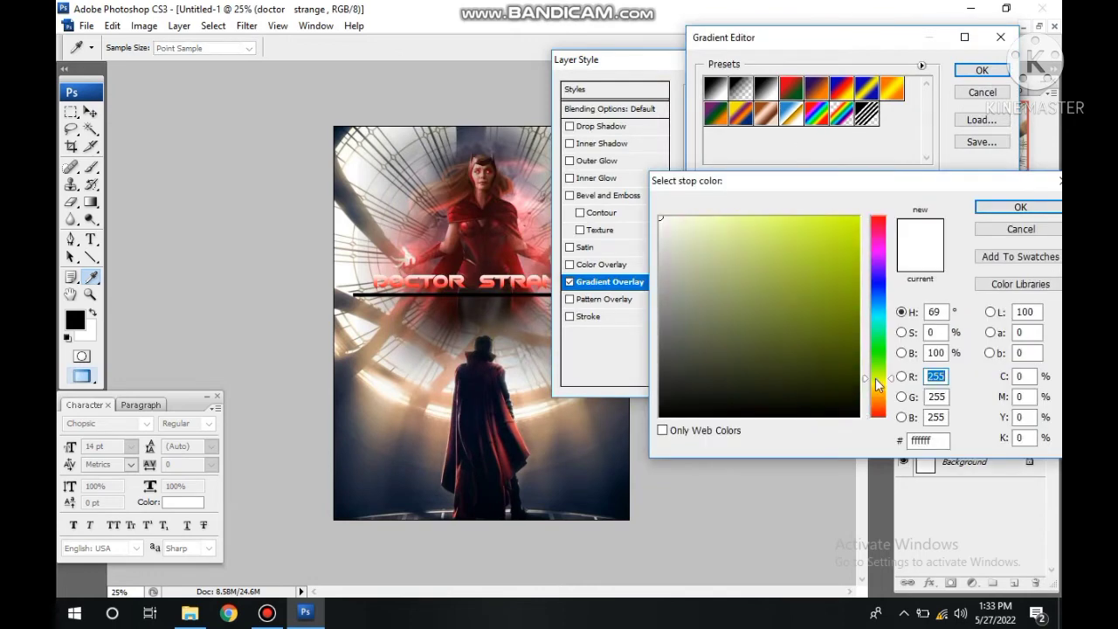
left_click_drag(806, 304, 859, 217)
left_click_drag(874, 409, 874, 388)
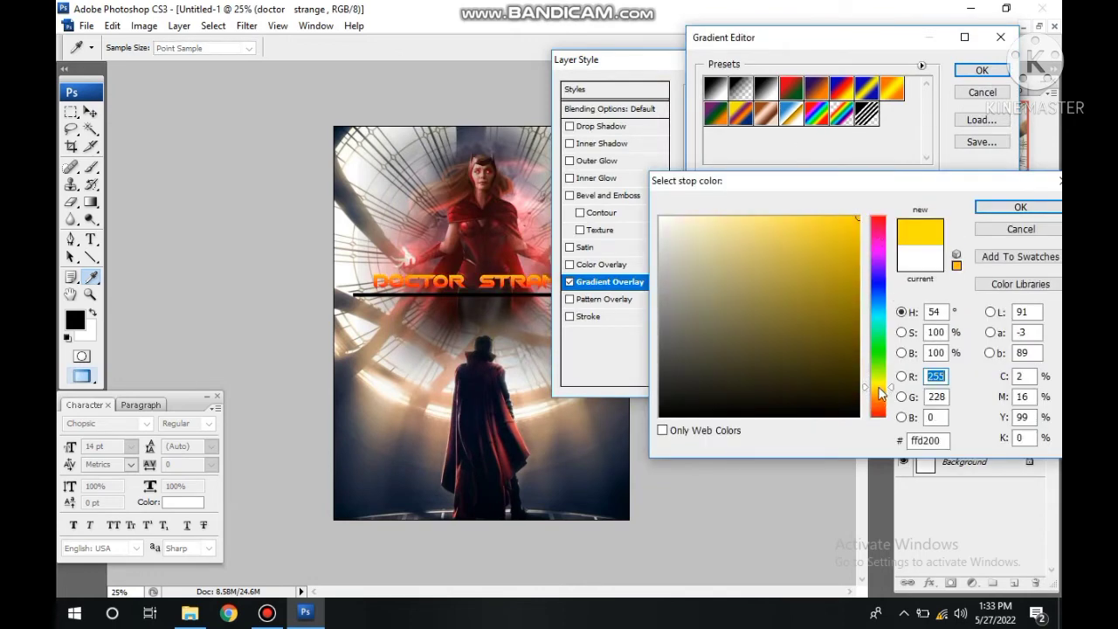
left_click(1020, 207)
left_click(976, 76)
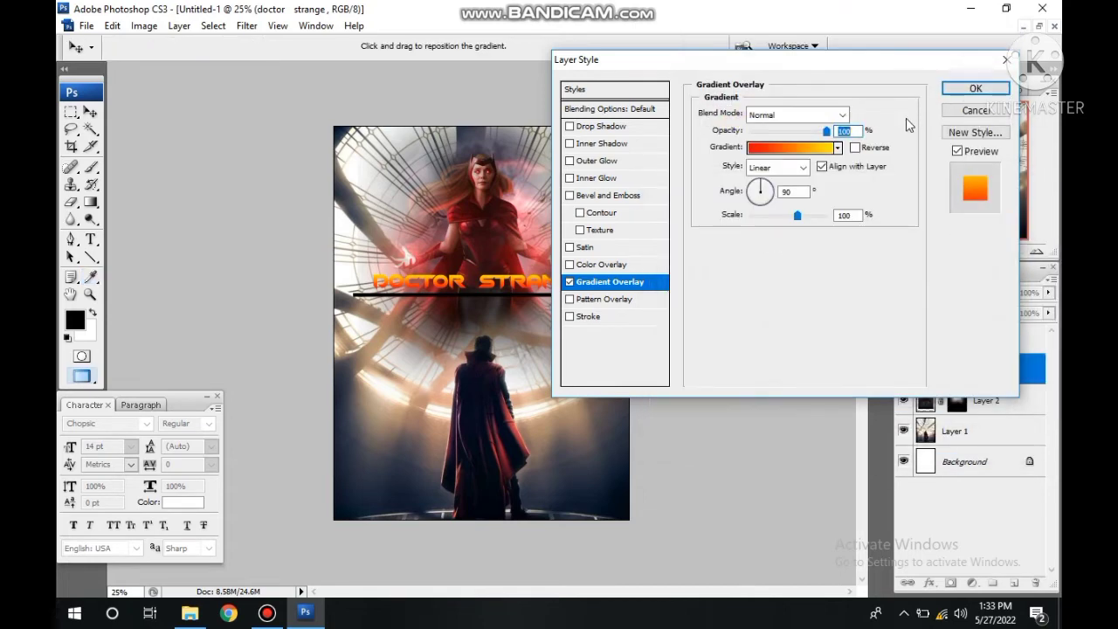
left_click(987, 87)
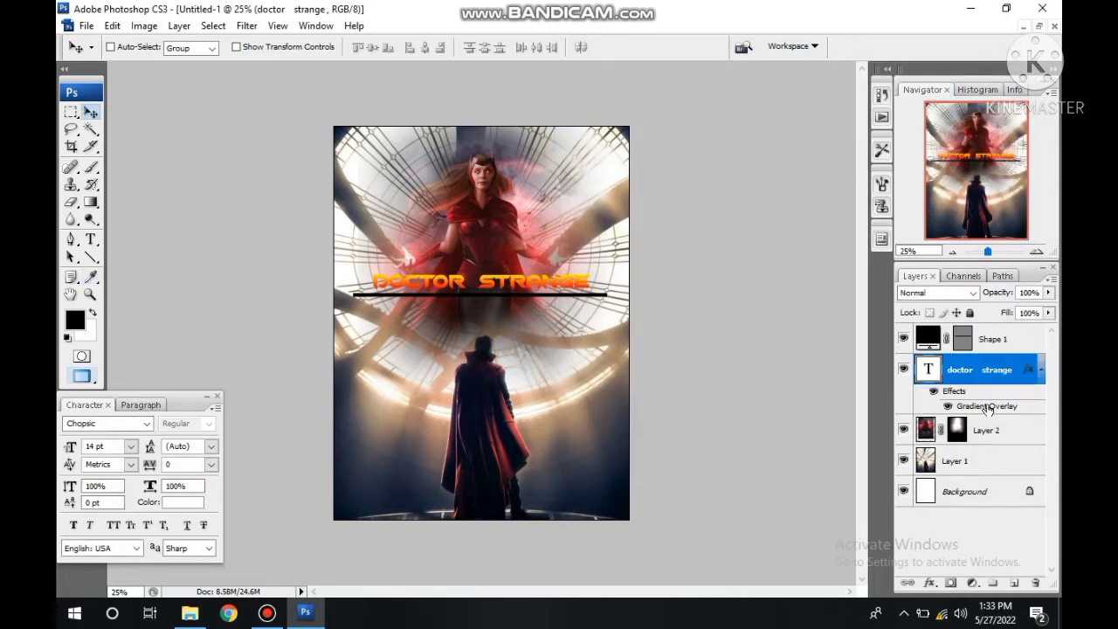
- Fill the Shape 1 bar with orange #ff8c11
left_click(934, 339)
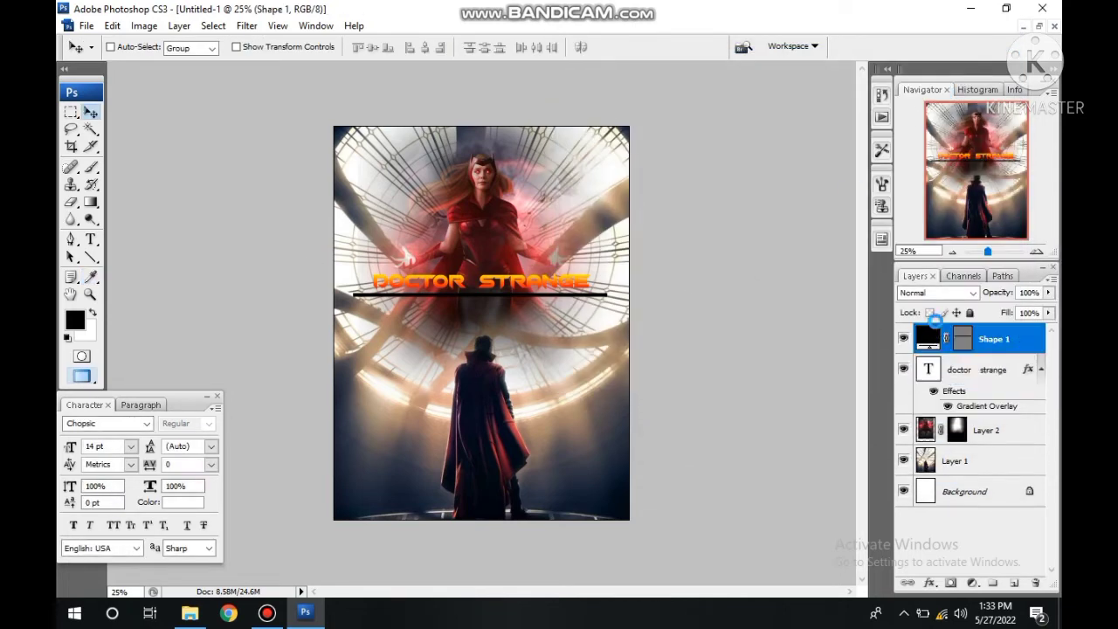
double_click(934, 337)
left_click(861, 216)
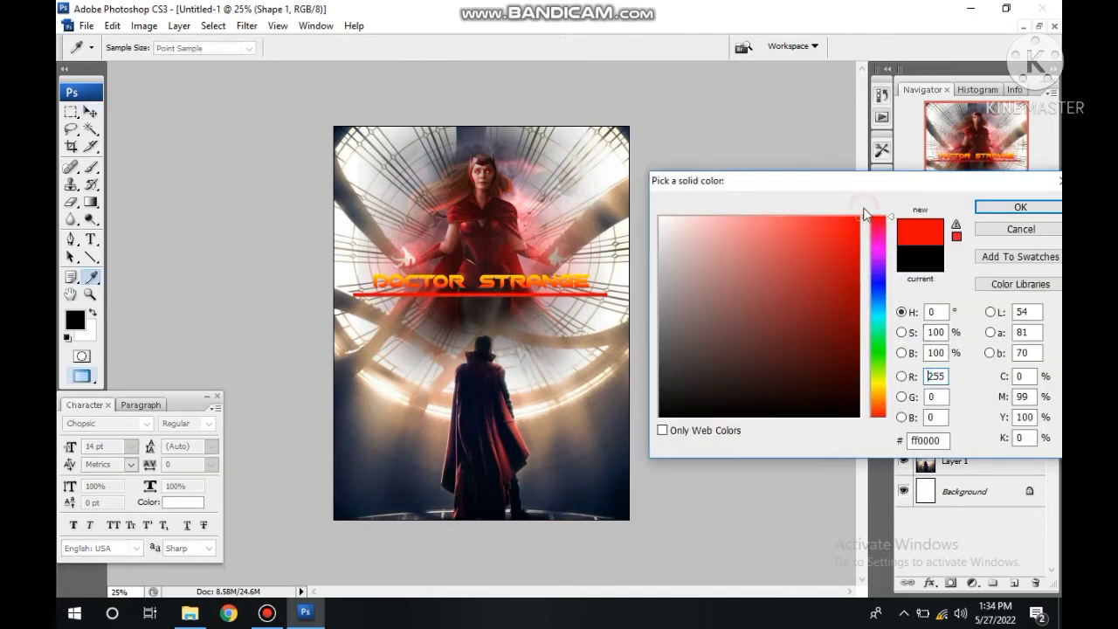
left_click(846, 217)
mouse_move(885, 292)
left_mouse_down()
mouse_move(887, 269)
mouse_move(886, 404)
left_mouse_up()
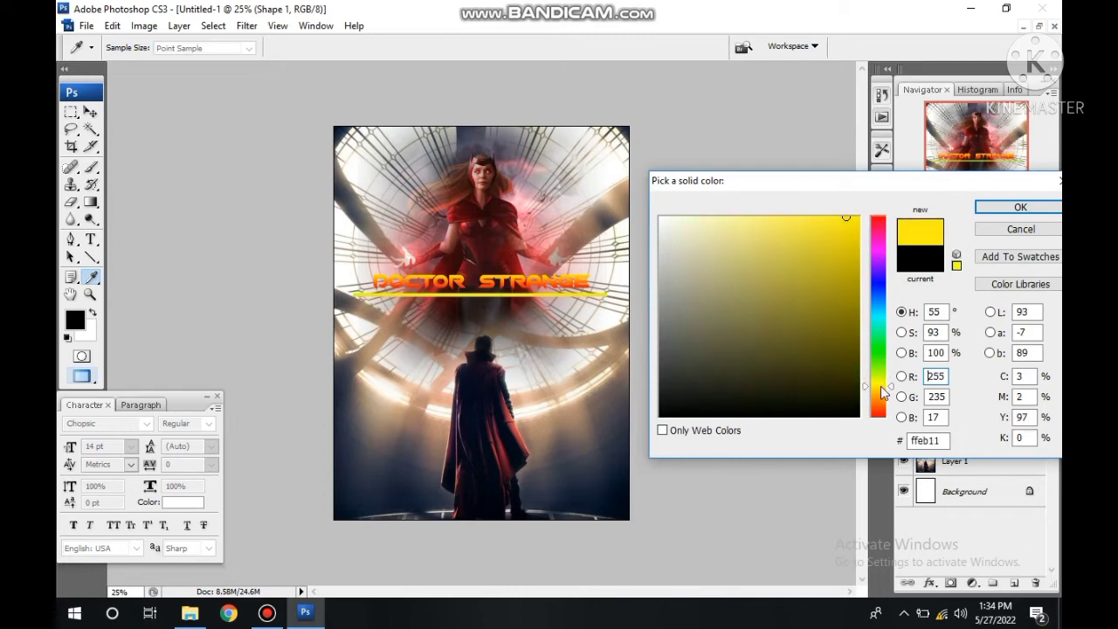
left_click(1019, 207)
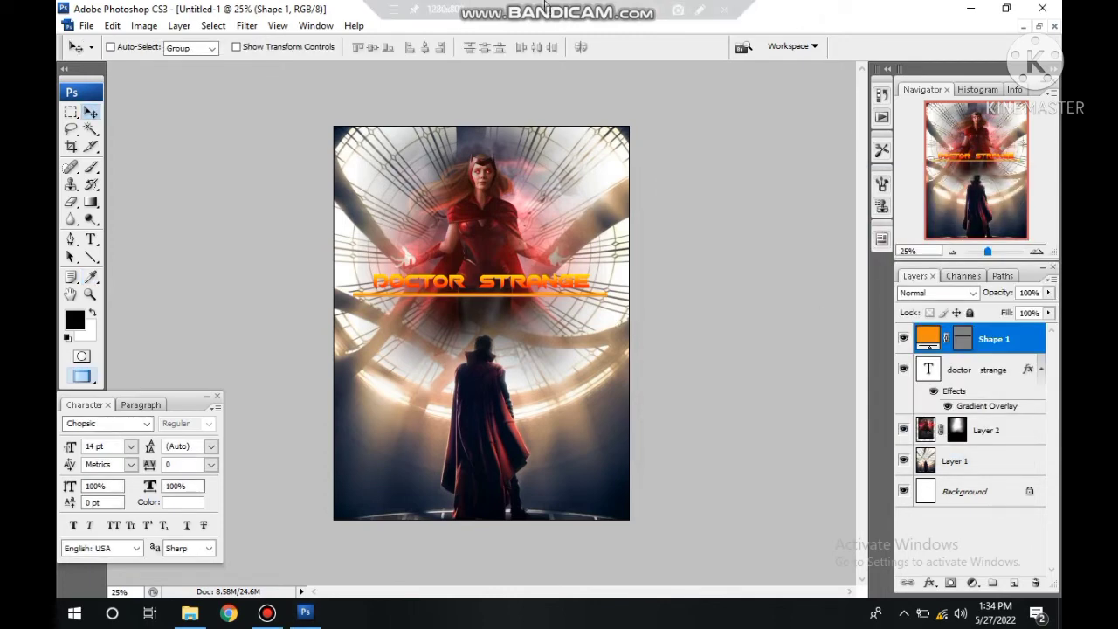
key("ctrl+plus")
- Type the subtitle MULTIVERSE OF MADNESS below the title and set it to 10 pt
key("t")
left_click(331, 309)
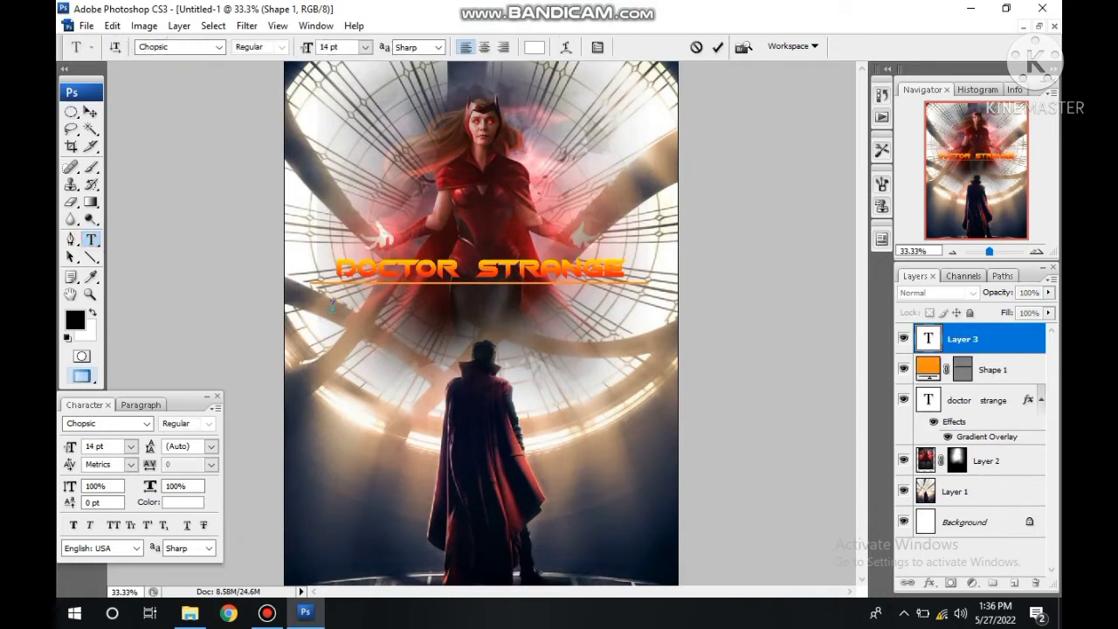
type("MULTI")
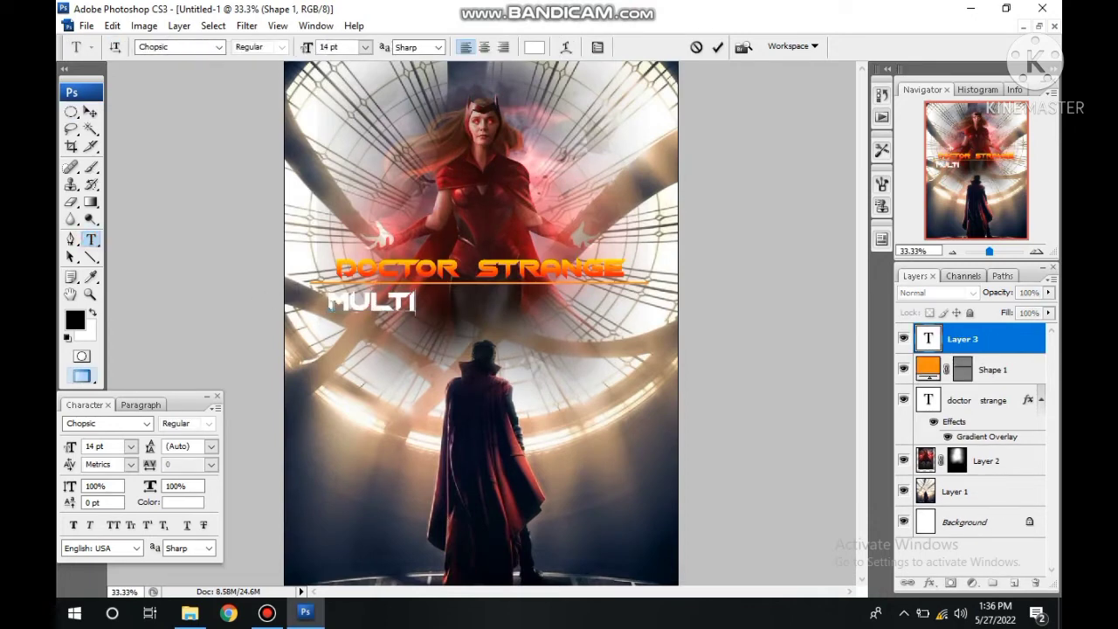
type("ESW")
key("BackSpace")
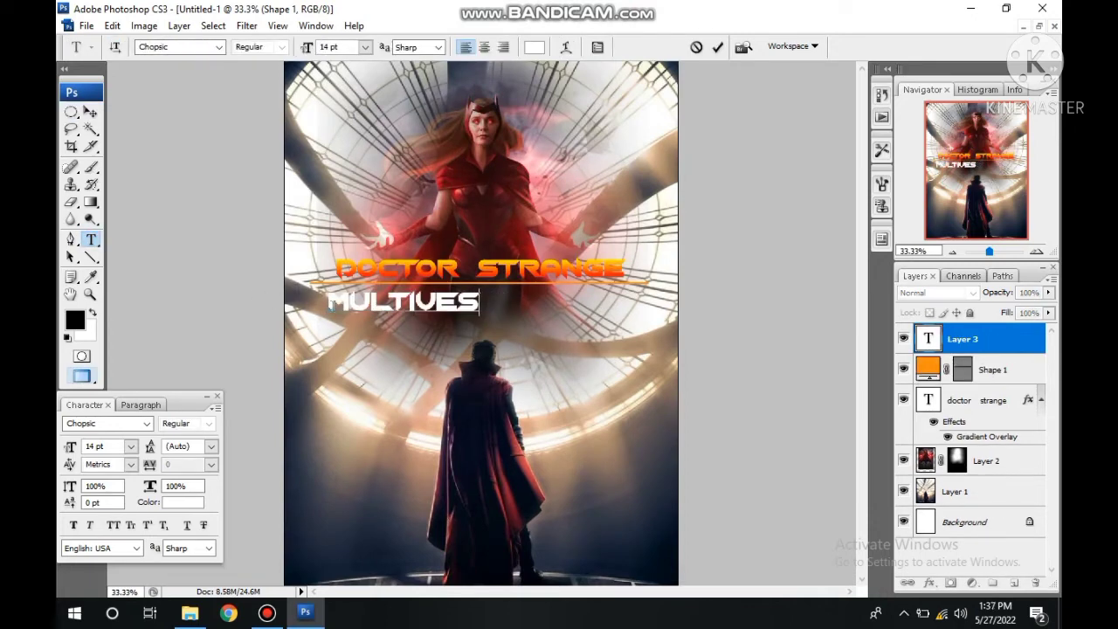
key("BackSpace")
type("RS")
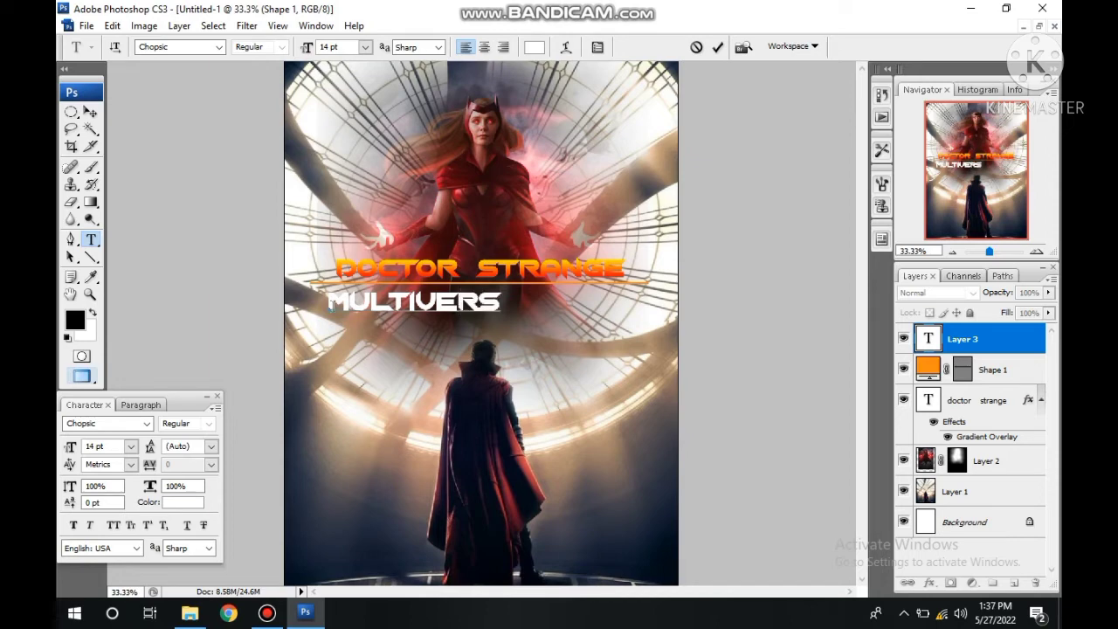
type("E OF MADNE")
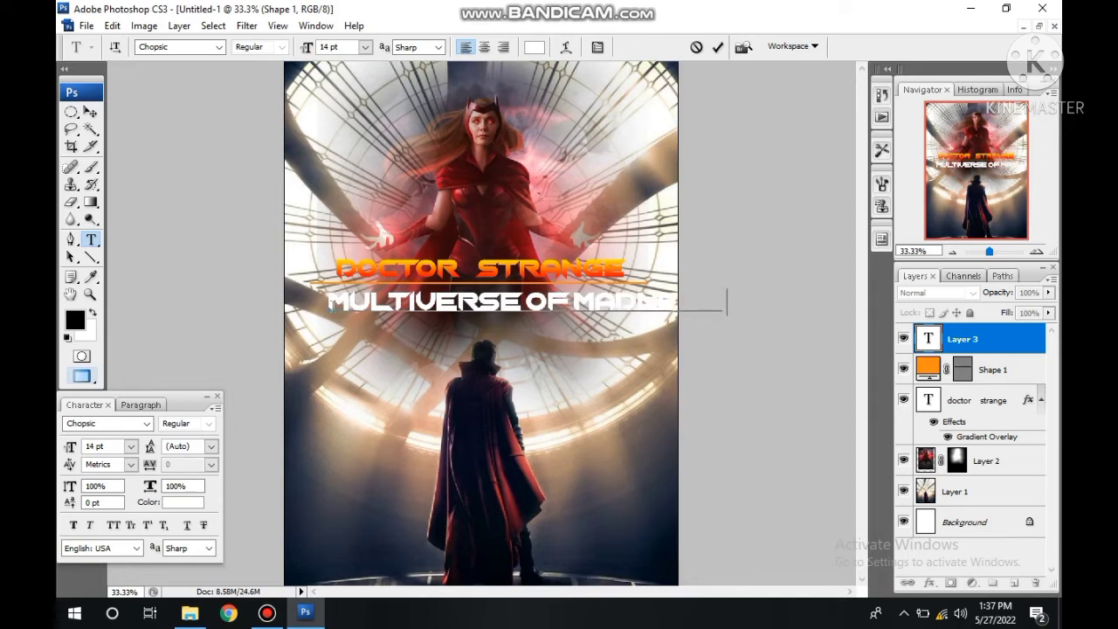
type("SS!")
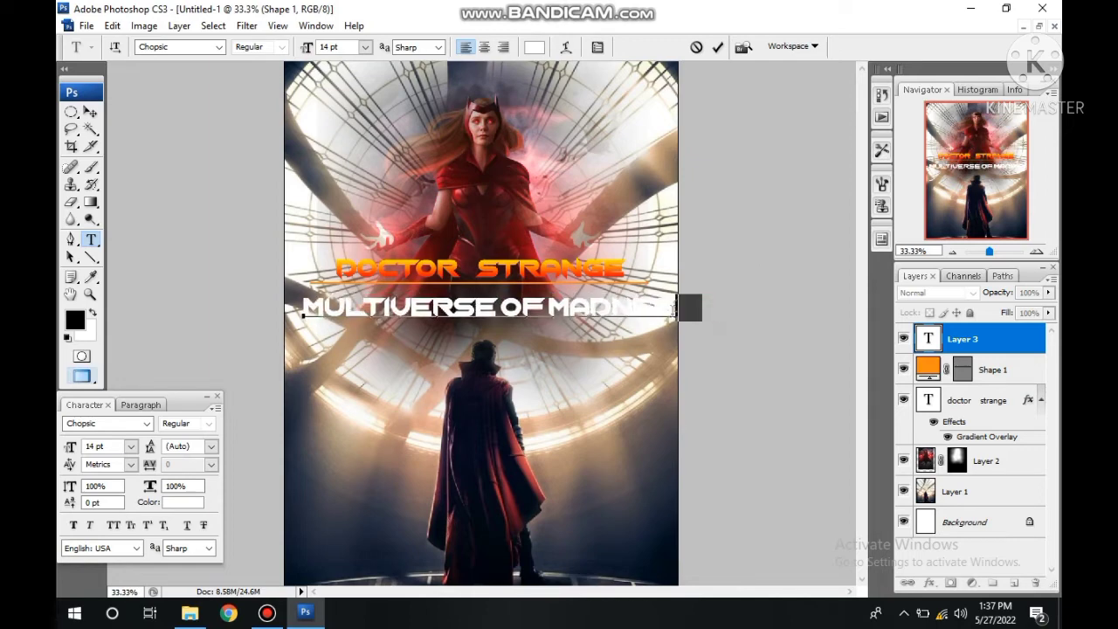
left_click_drag(702, 307, 302, 308)
left_click(366, 47)
- Try the Broadway and then Algerian fonts on the MULTIVERSE OF MADNESS subtitle
left_click(362, 138)
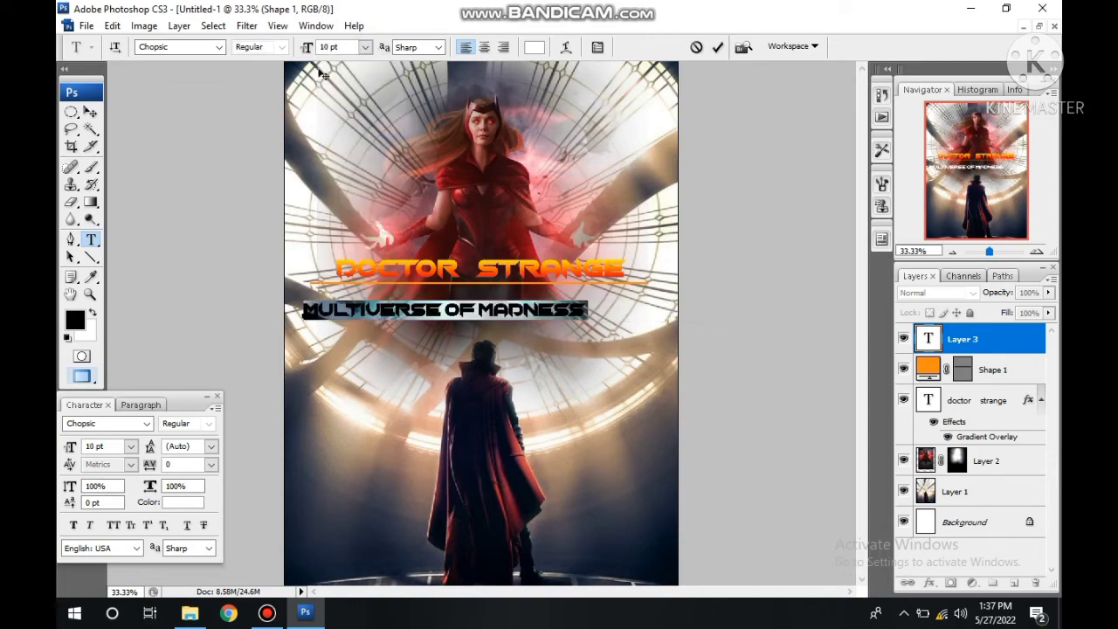
left_click(218, 47)
scroll(255, 146, "up", 5)
scroll(255, 179, "up", 6)
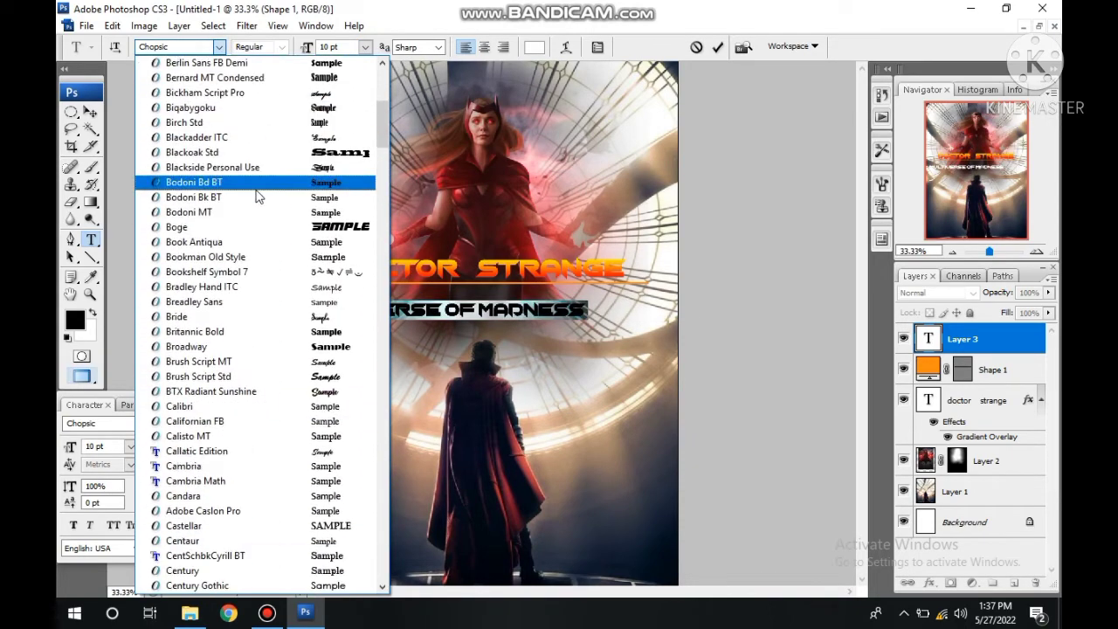
scroll(262, 288, "down", 1)
left_click(284, 305)
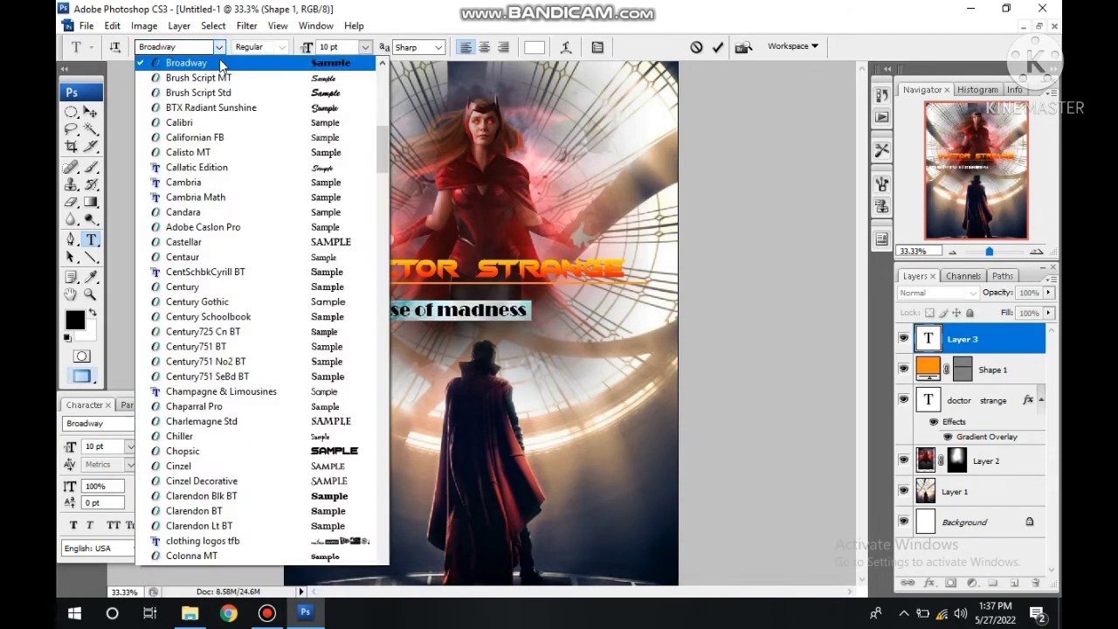
left_click(218, 46)
scroll(218, 174, "up", 5)
scroll(210, 160, "up", 7)
scroll(236, 123, "up", 2)
scroll(250, 122, "up", 1)
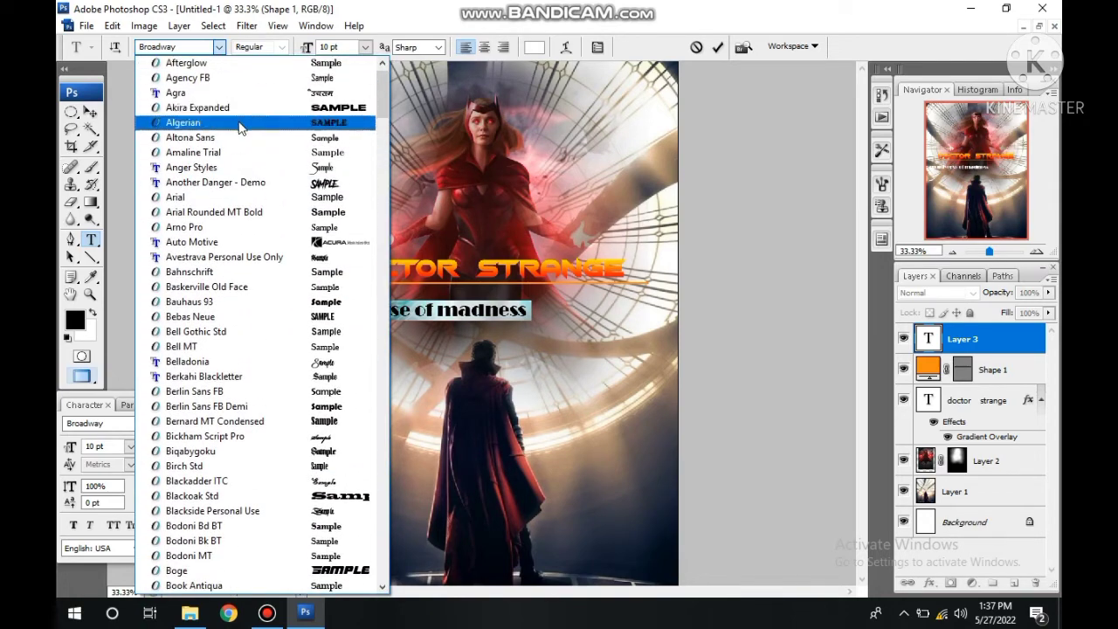
left_click(258, 117)
- Set the subtitle in Boge, enlarge it from 5 pt to 7 pt, and nudge it left
left_click(218, 47)
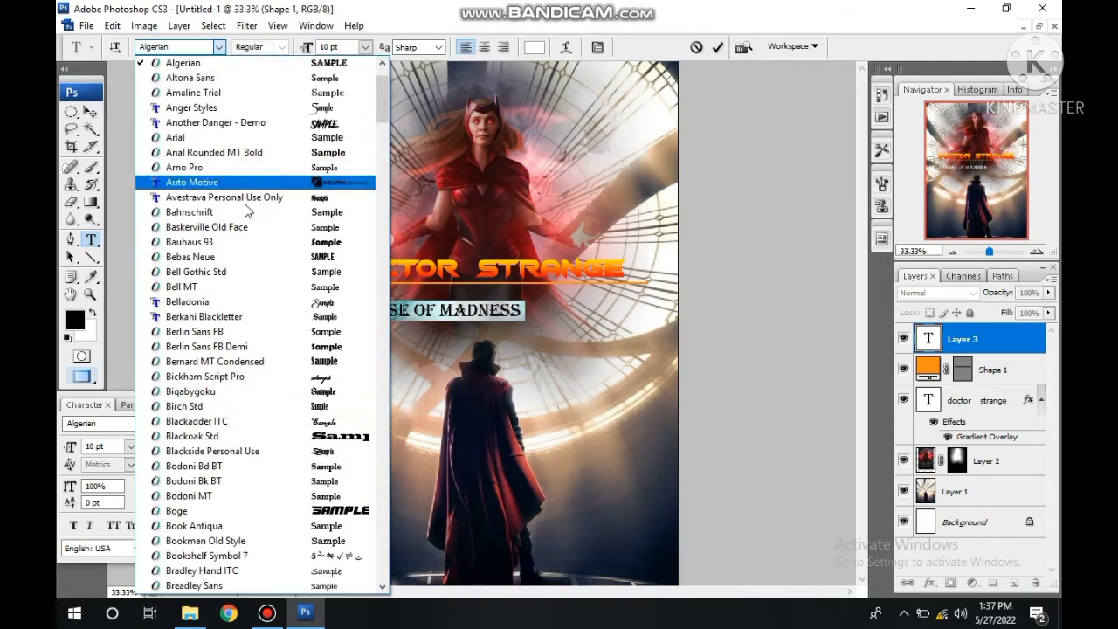
scroll(253, 184, "down", 4)
scroll(255, 247, "down", 3)
left_click(255, 242)
left_click(91, 112)
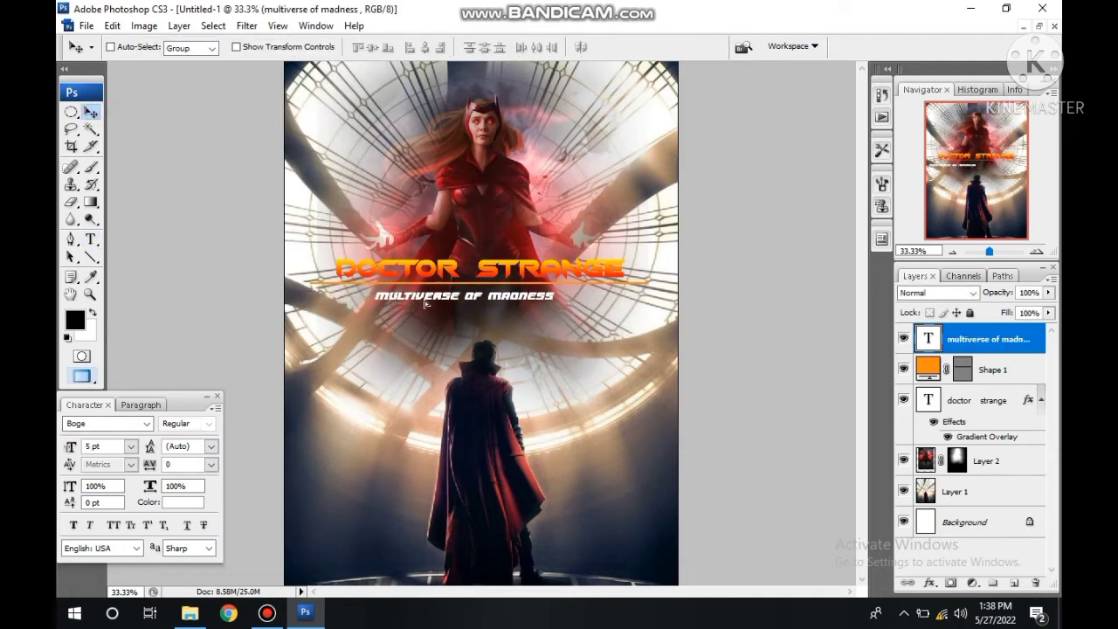
key("ctrl+shift+period")
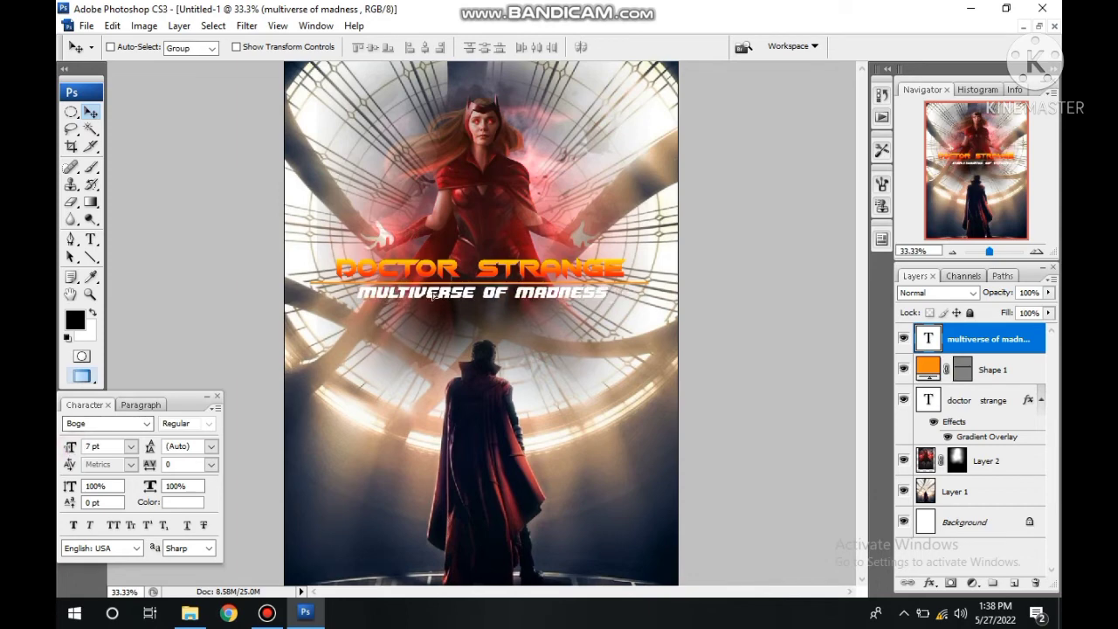
key("Left")
key("Left")
key("Left")
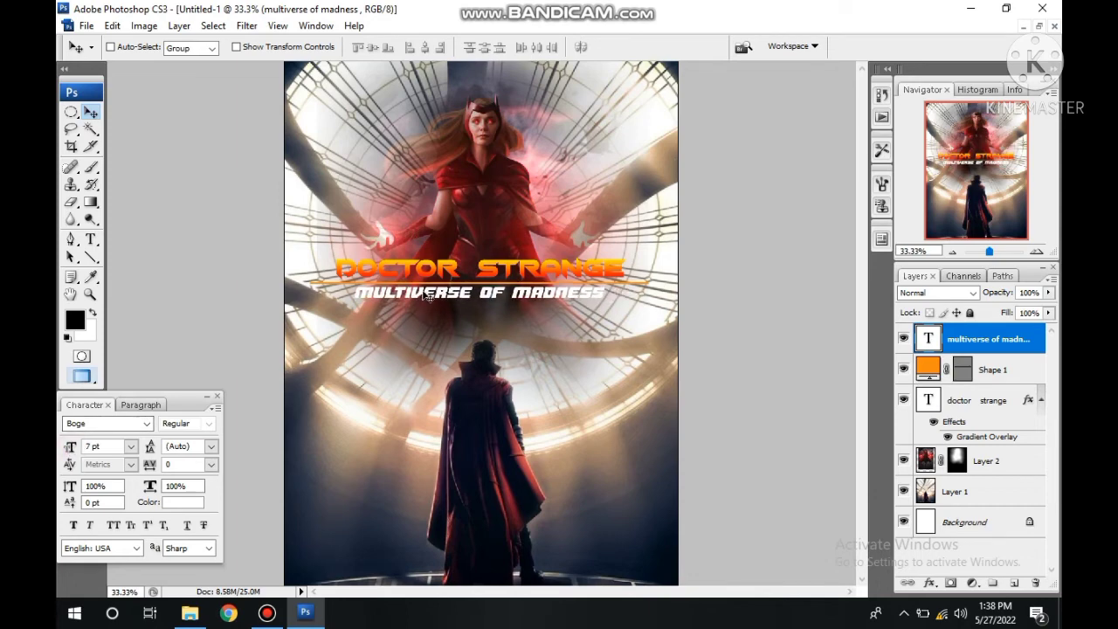
- Start a new text line below the subtitle and try Arial Rounded MT Bold for the date
key("t")
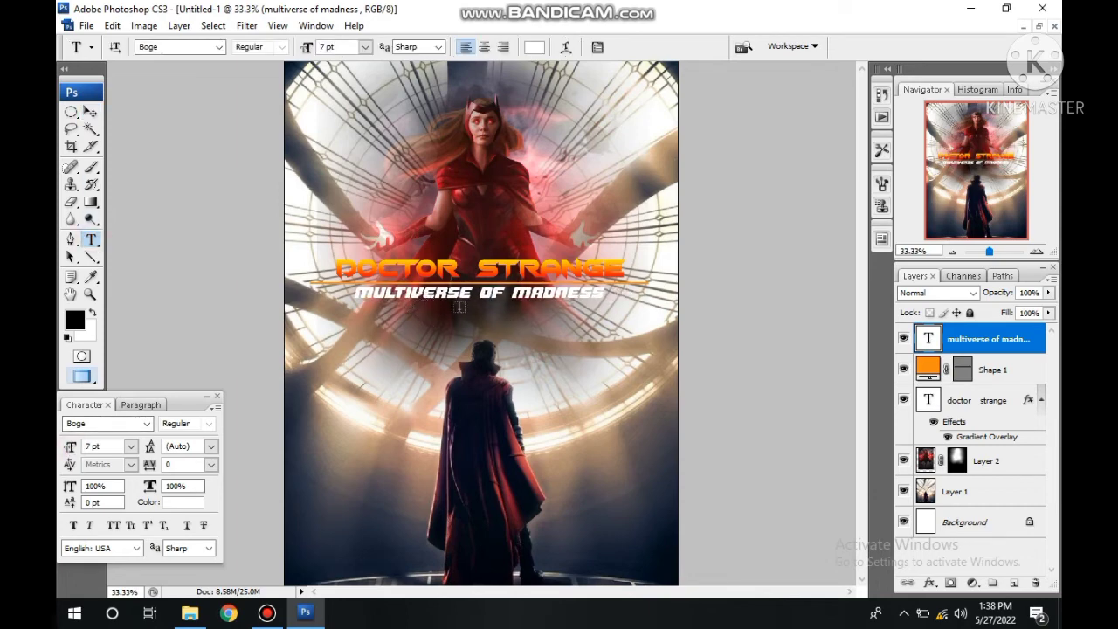
left_click(443, 314)
type("MAY 6")
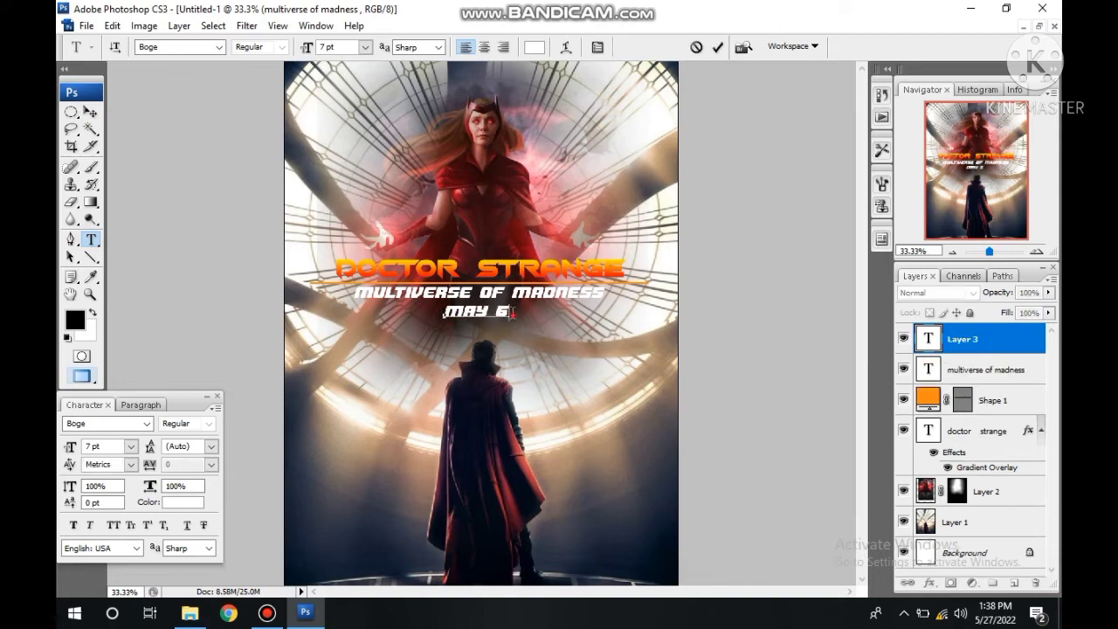
left_click(219, 47)
scroll(246, 150, "up", 3)
scroll(246, 150, "up", 7)
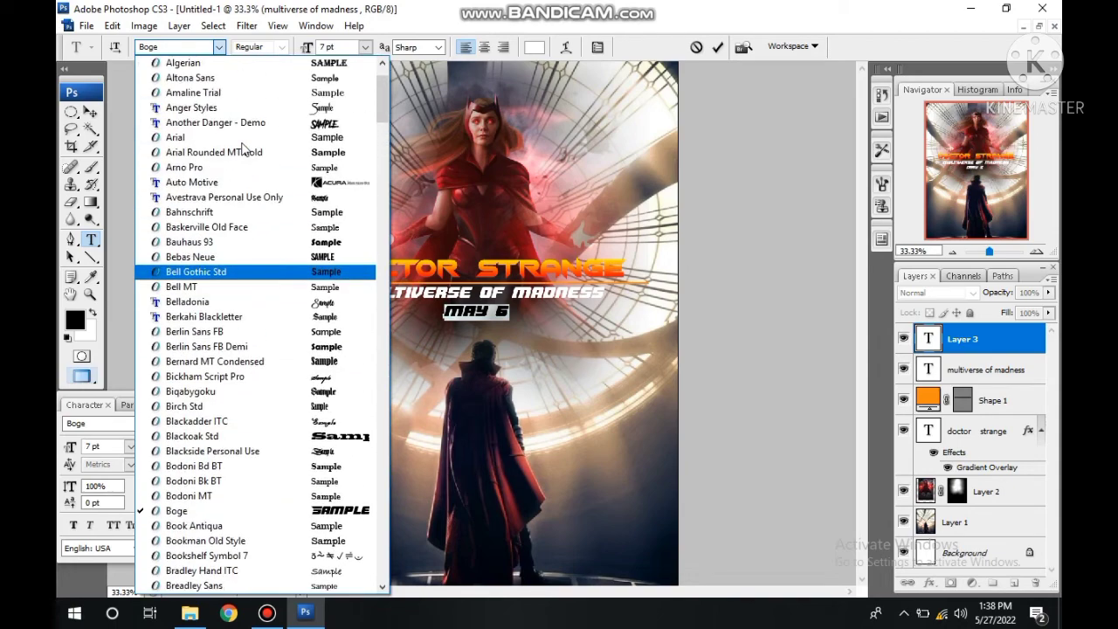
scroll(245, 150, "down", 2)
scroll(236, 151, "down", 4)
scroll(236, 151, "up", 11)
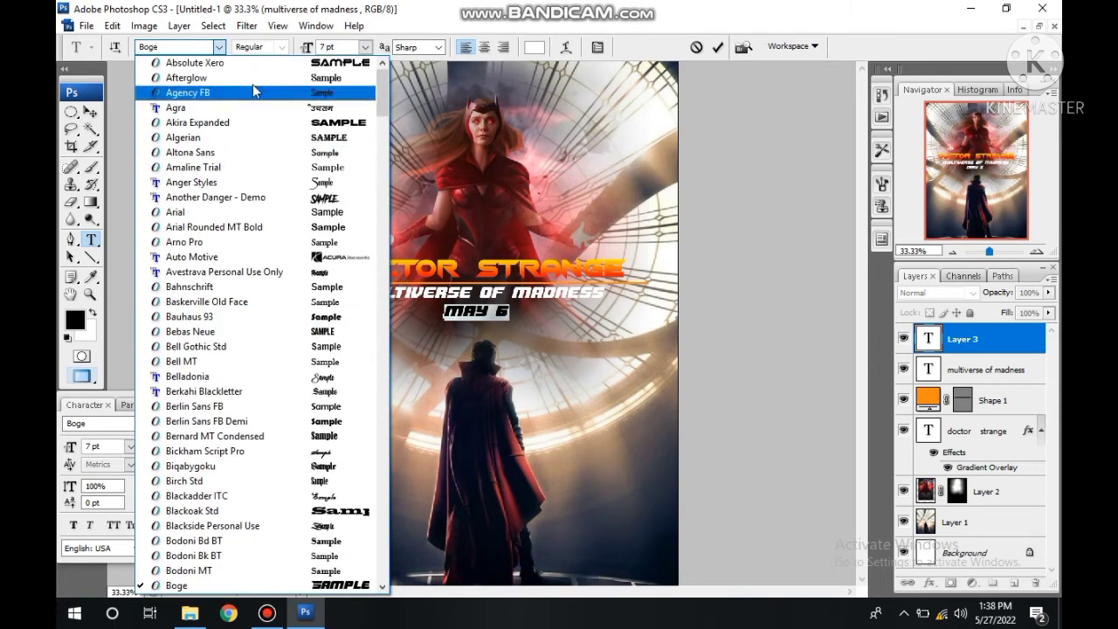
left_click(249, 227)
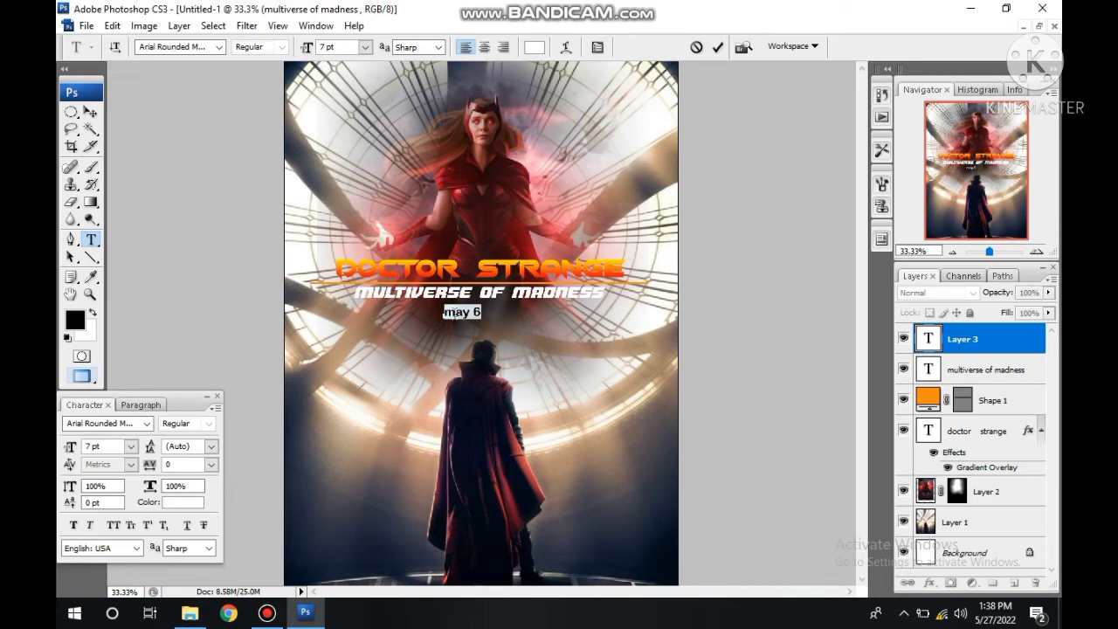
- Switch the May 6 date to Franklin Gothic Heavy
left_click(220, 48)
scroll(227, 218, "down", 4)
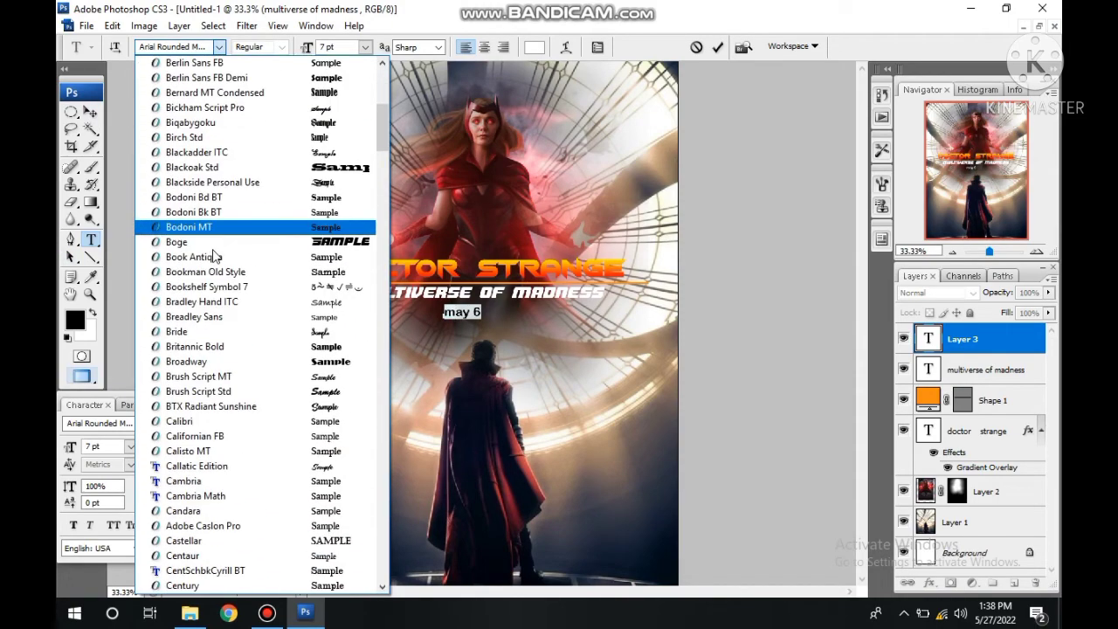
scroll(209, 322, "down", 6)
scroll(207, 321, "down", 6)
scroll(205, 332, "down", 1)
scroll(201, 350, "down", 6)
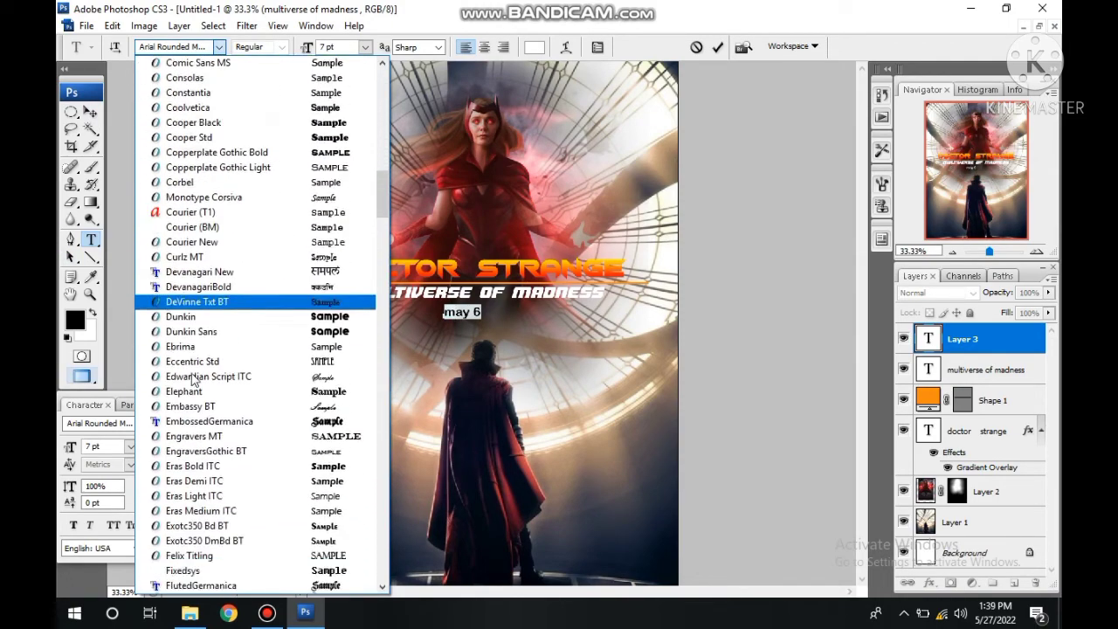
scroll(196, 367, "down", 5)
scroll(194, 366, "down", 3)
left_click(199, 376)
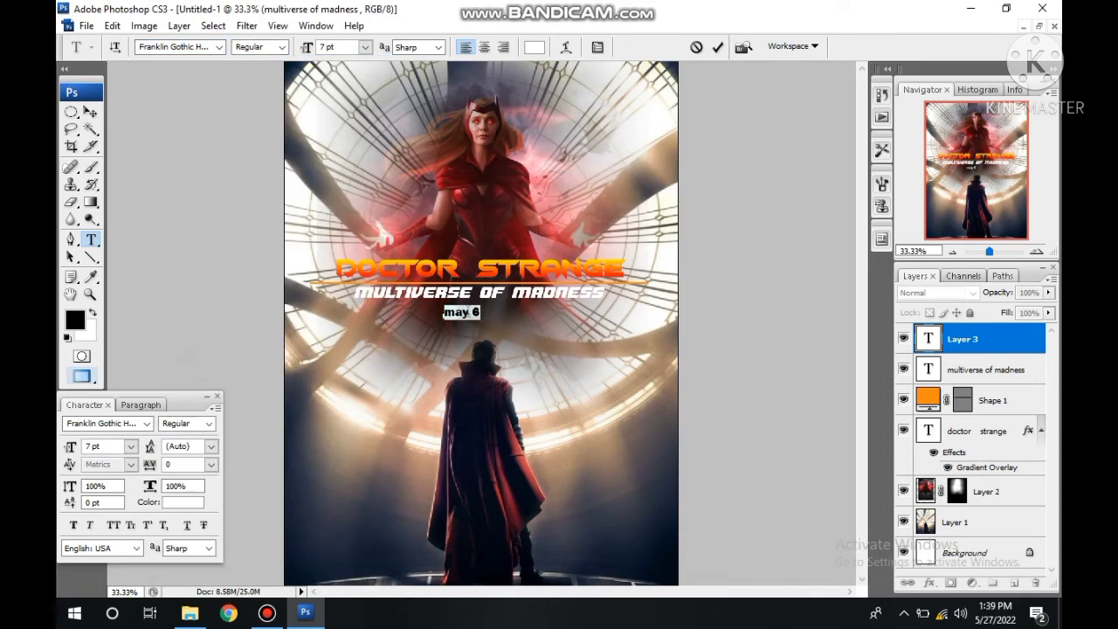
- Commit May 6, centre it under the subtitle, and select the MULTIVERSE OF MADNESS layer
left_click(455, 316)
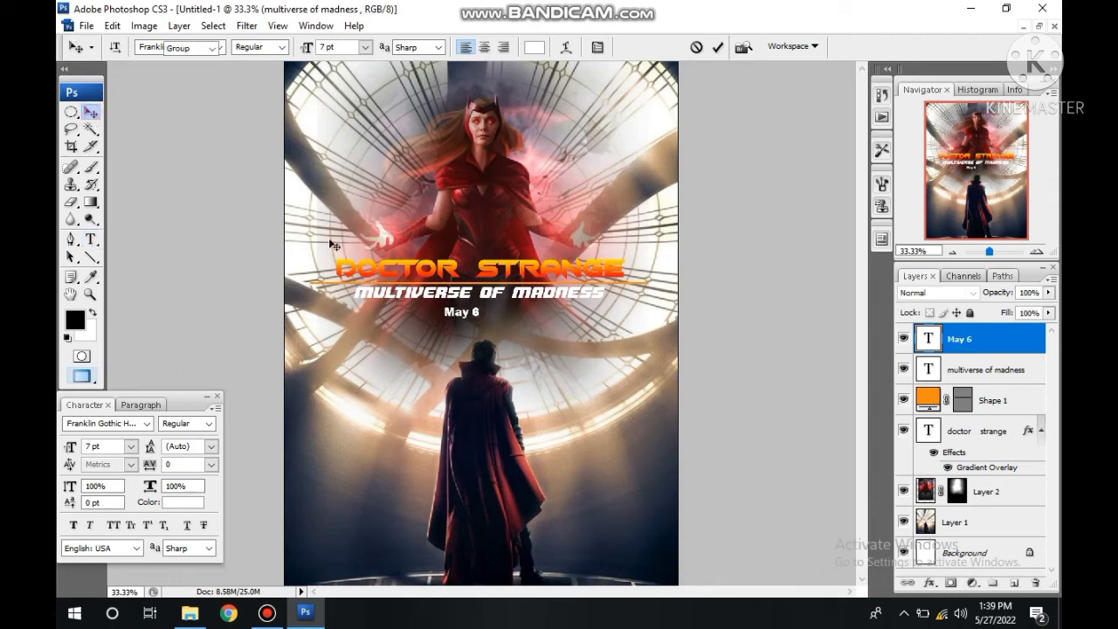
left_click(90, 112)
left_click_drag(450, 319, 474, 314)
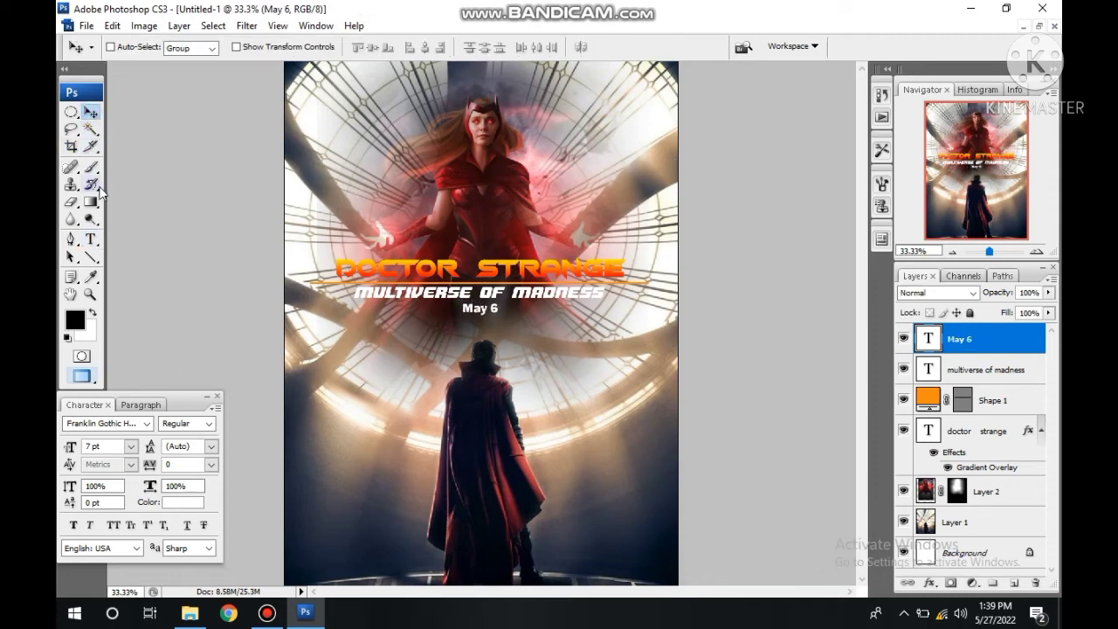
left_click(91, 240)
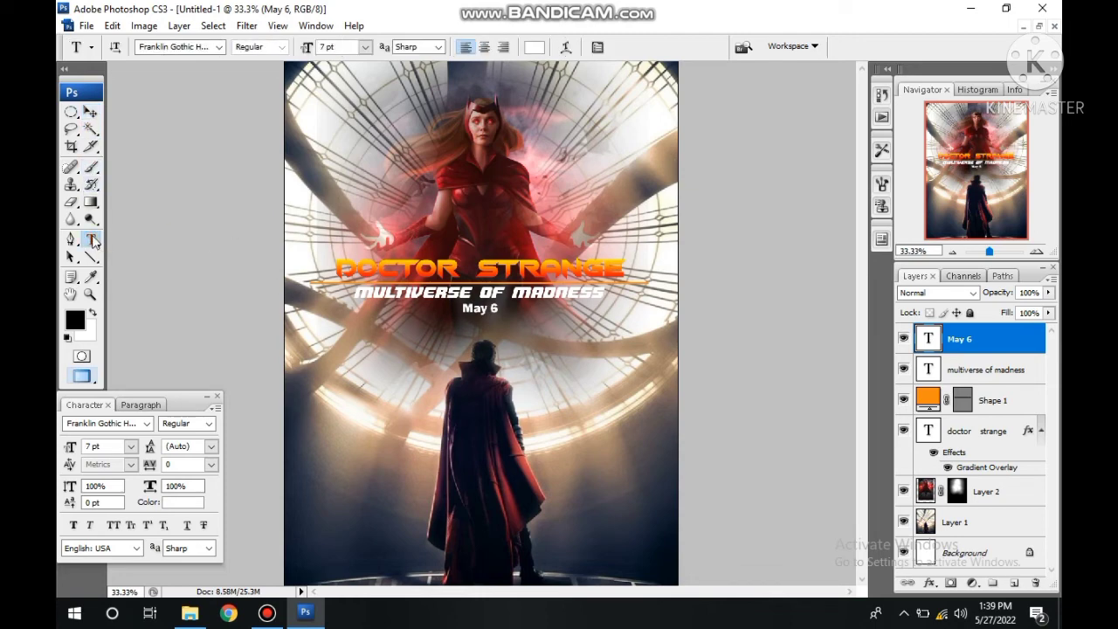
left_click(609, 295)
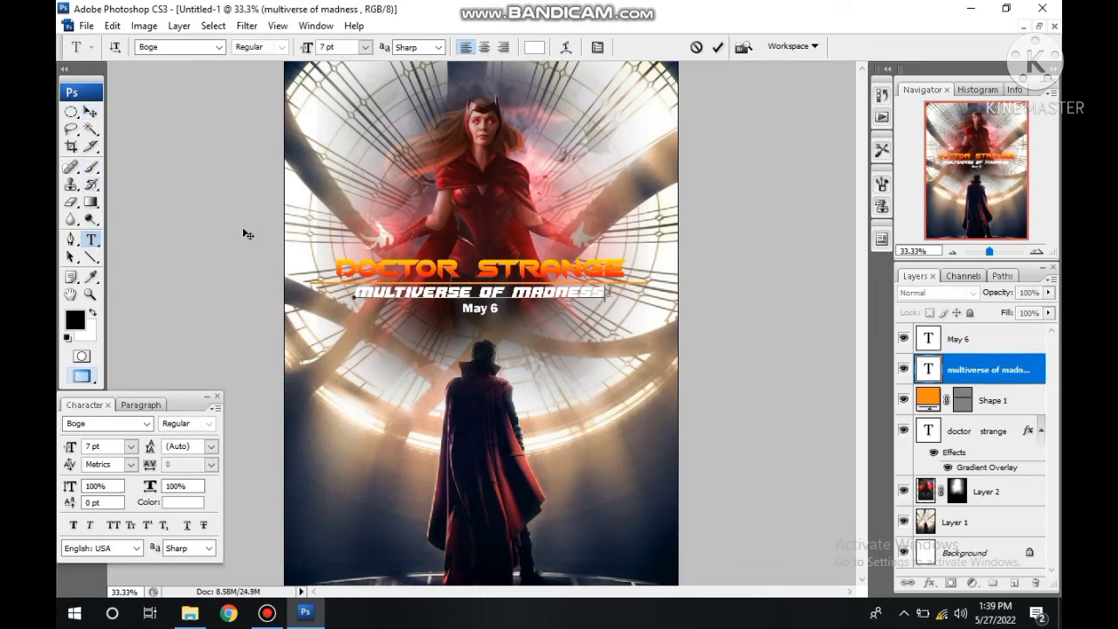
left_click(91, 112)
- Enable a Gradient Overlay on the subtitle layer and set the left gradient stop to red
double_click(1029, 370)
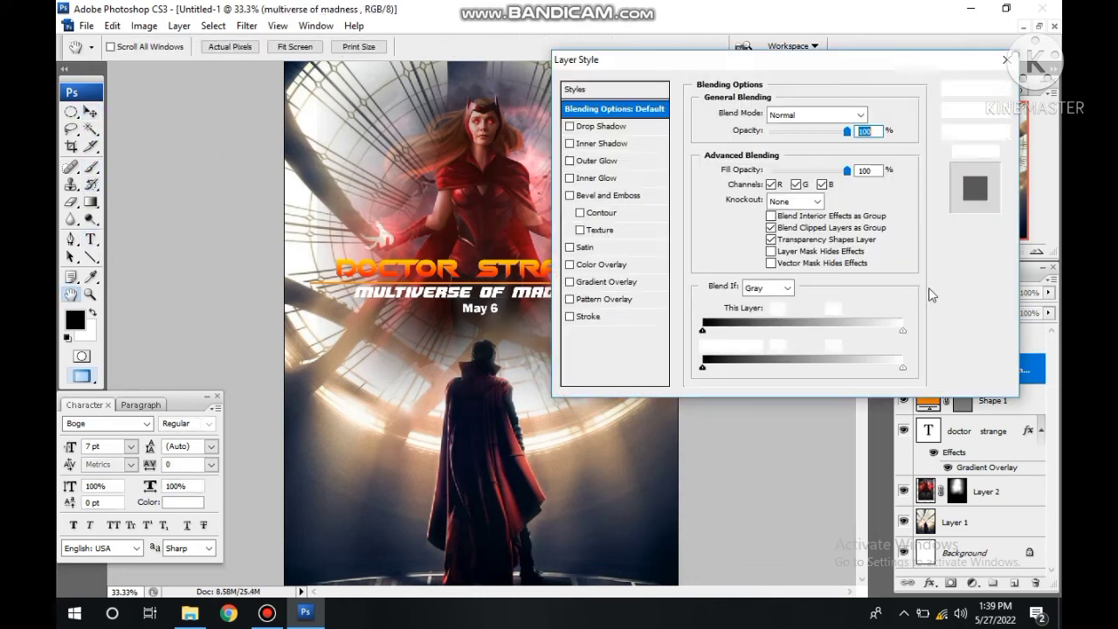
left_click(610, 282)
left_click(830, 163)
left_click(708, 305)
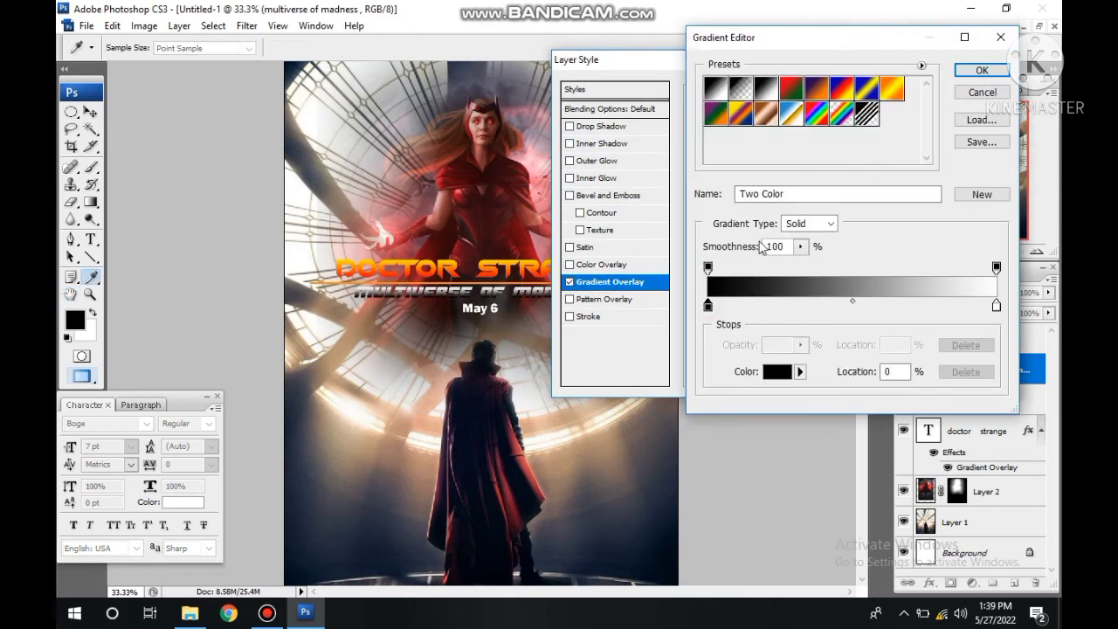
left_click(777, 372)
left_click(860, 218)
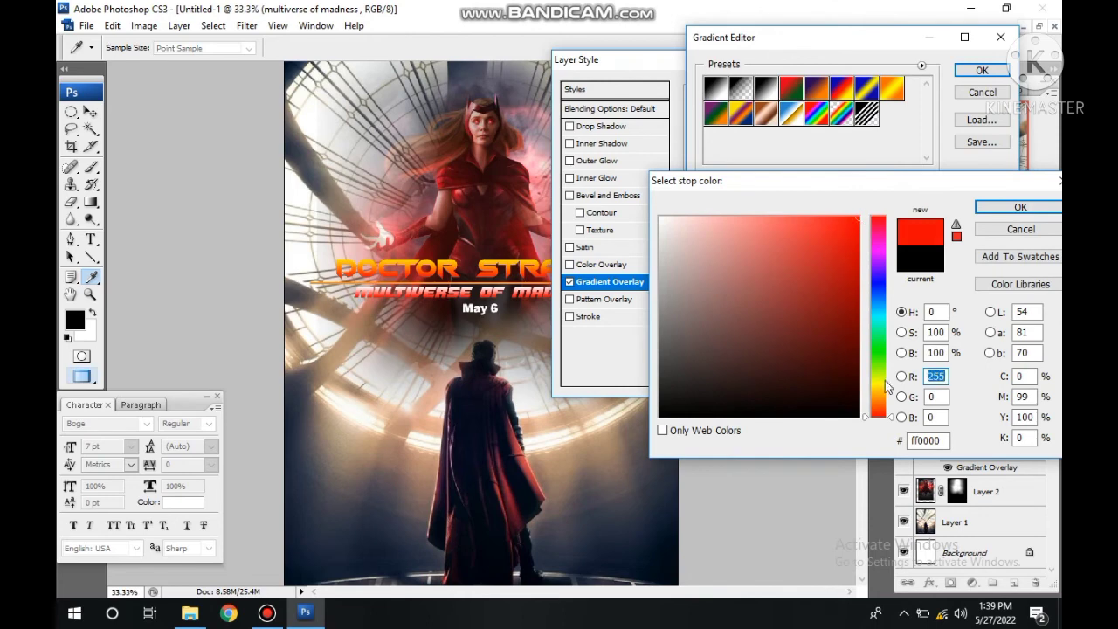
left_click(1019, 207)
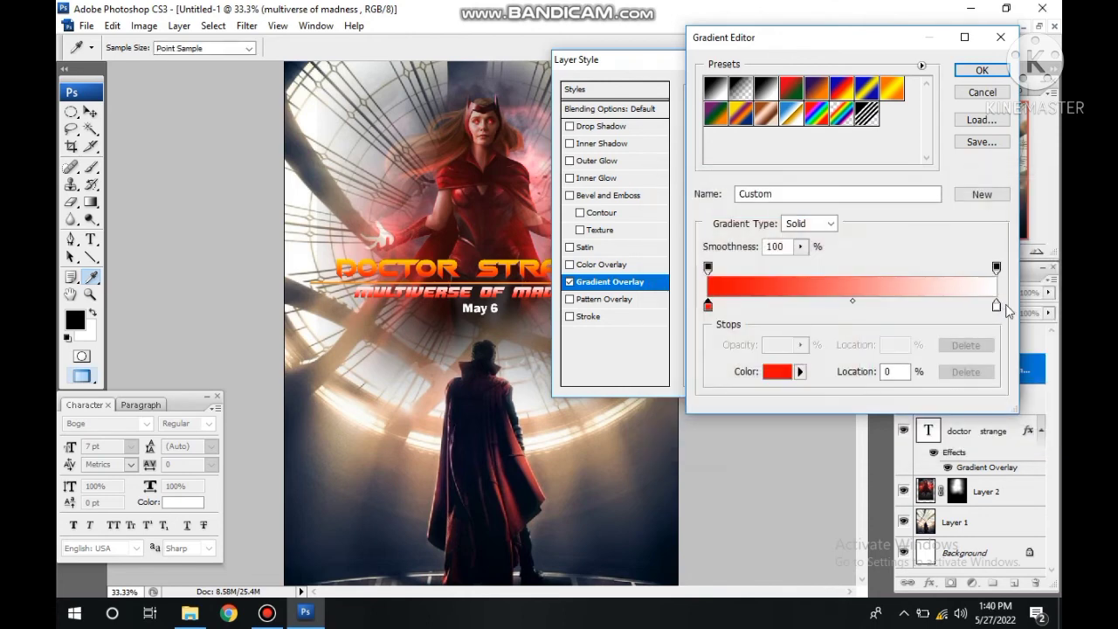
- Make the right stop black, arrange black at left and red near 67%, then confirm both dialogs
left_click(996, 305)
left_click(777, 372)
left_click(677, 426)
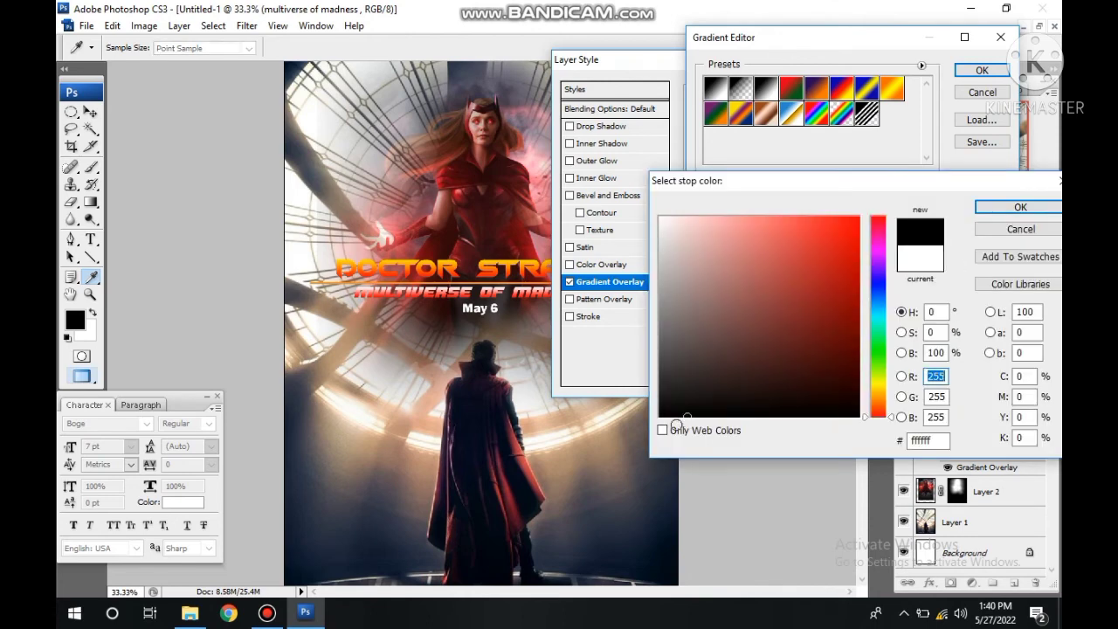
left_click(1020, 207)
left_click_drag(708, 305, 874, 305)
left_click_drag(996, 305, 714, 305)
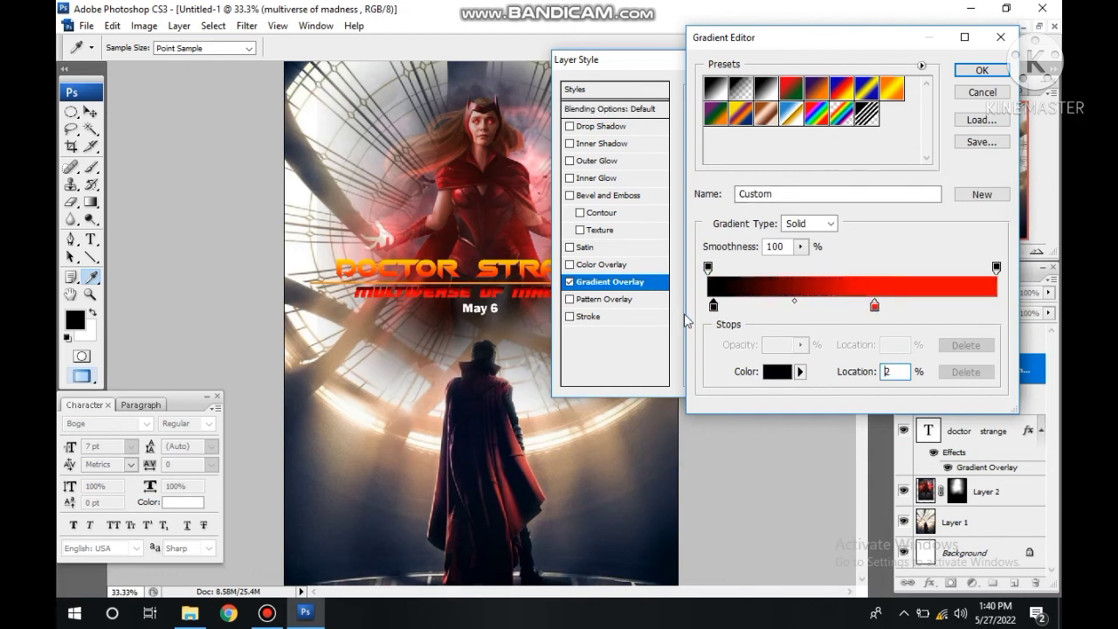
left_click_drag(873, 305, 901, 305)
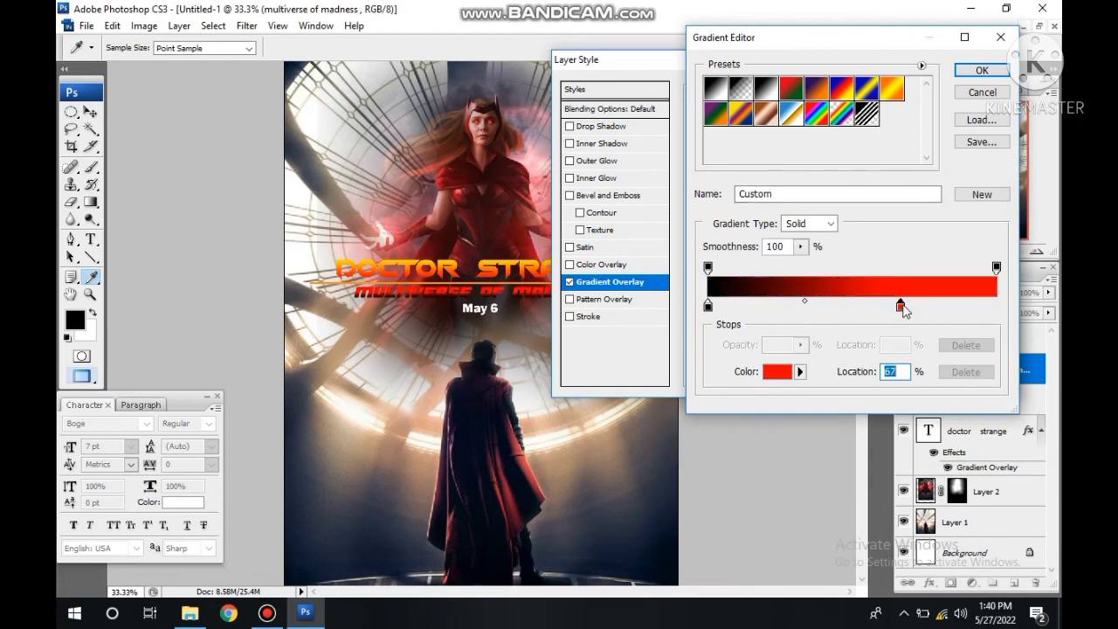
left_click(982, 70)
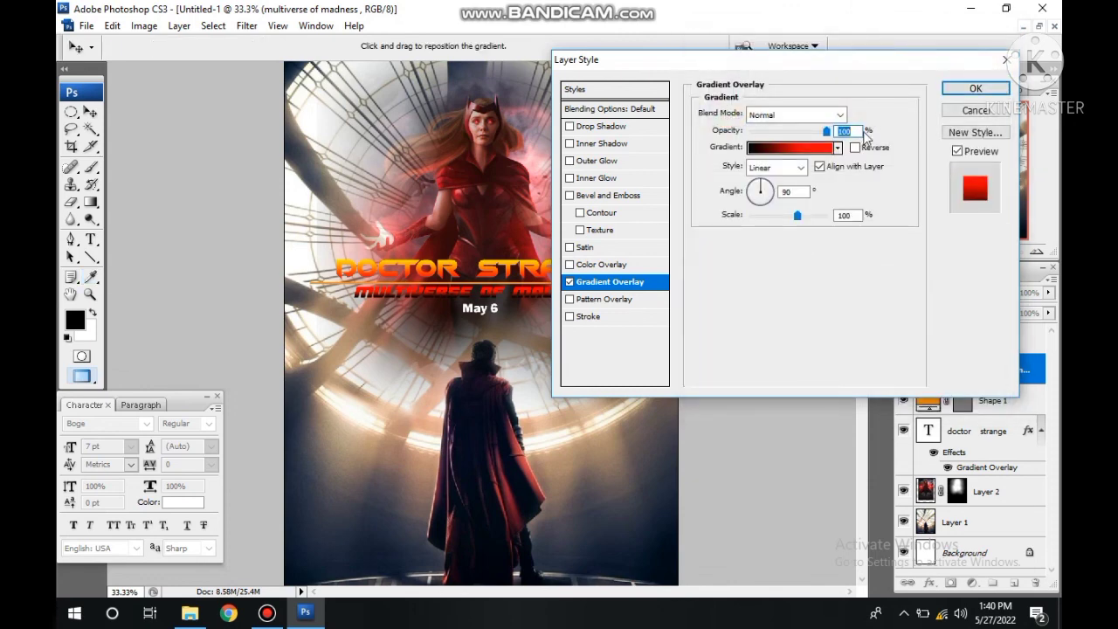
left_click(976, 88)
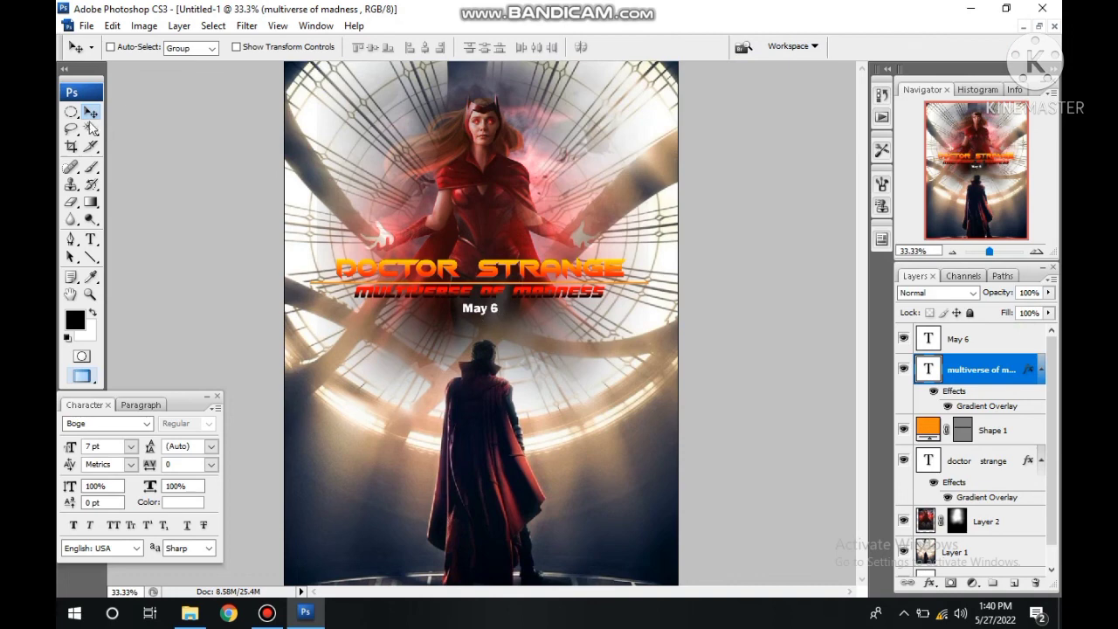
- Zoom out and display the whole poster at View > Print Size
key("ctrl+minus")
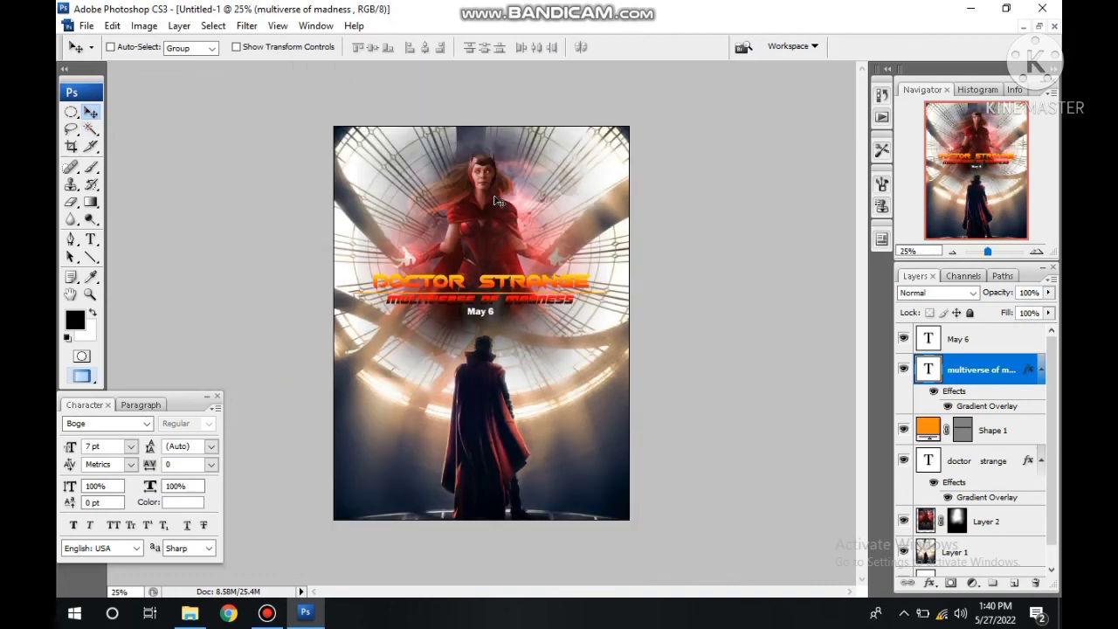
left_click(278, 26)
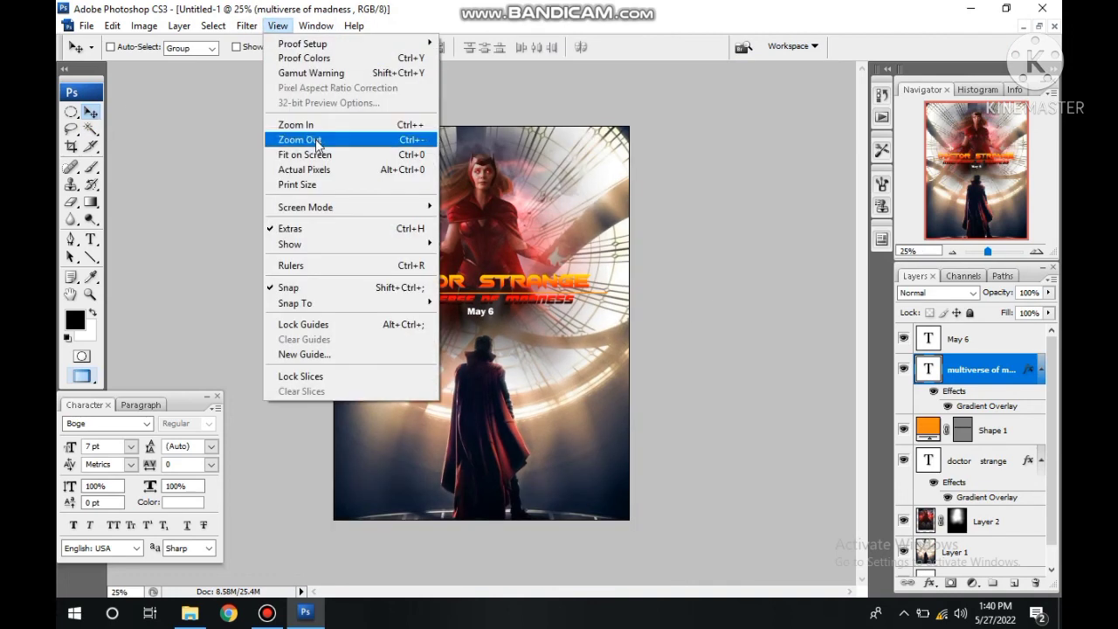
left_click(300, 182)
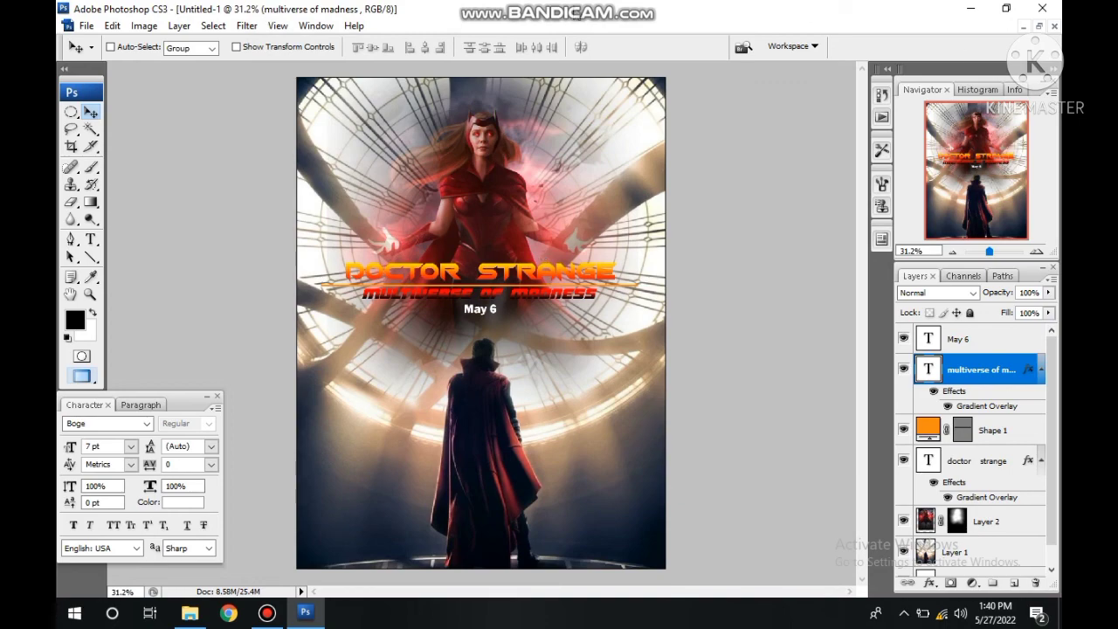